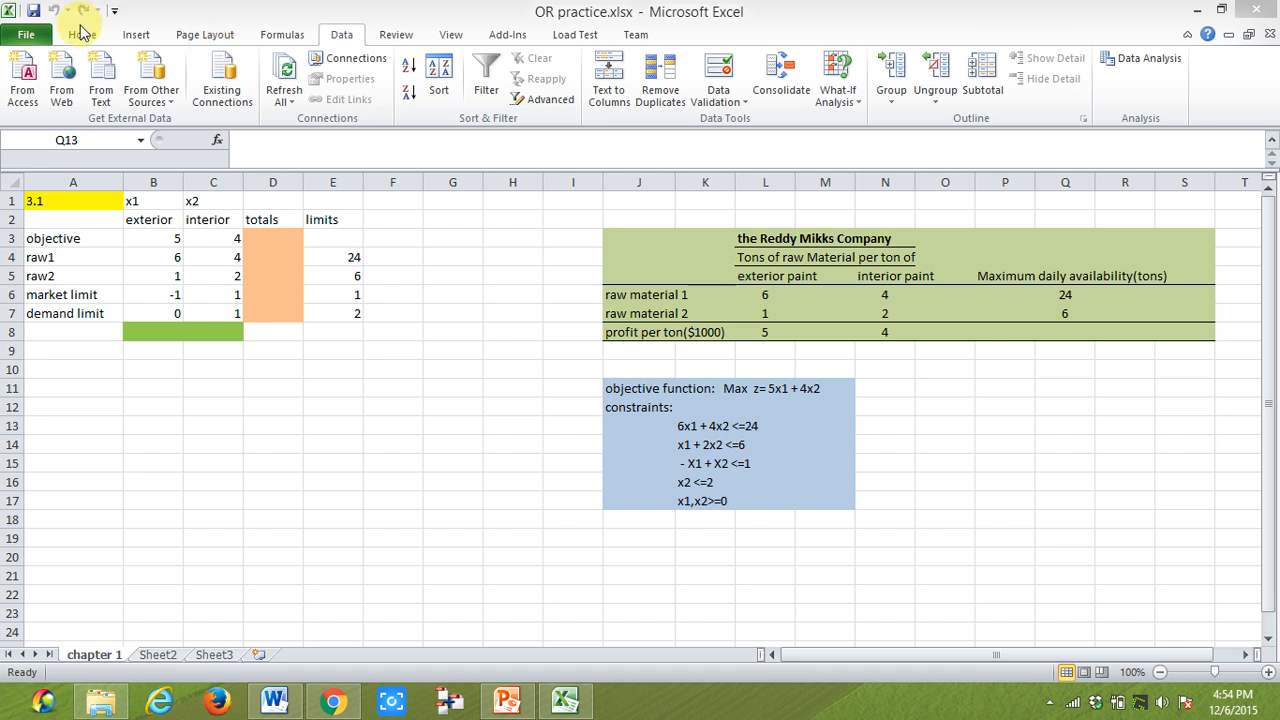
Enable the Solver Add-in among the available Excel add-ins
{"action": "left_click", "coordinate": [16, 41]}
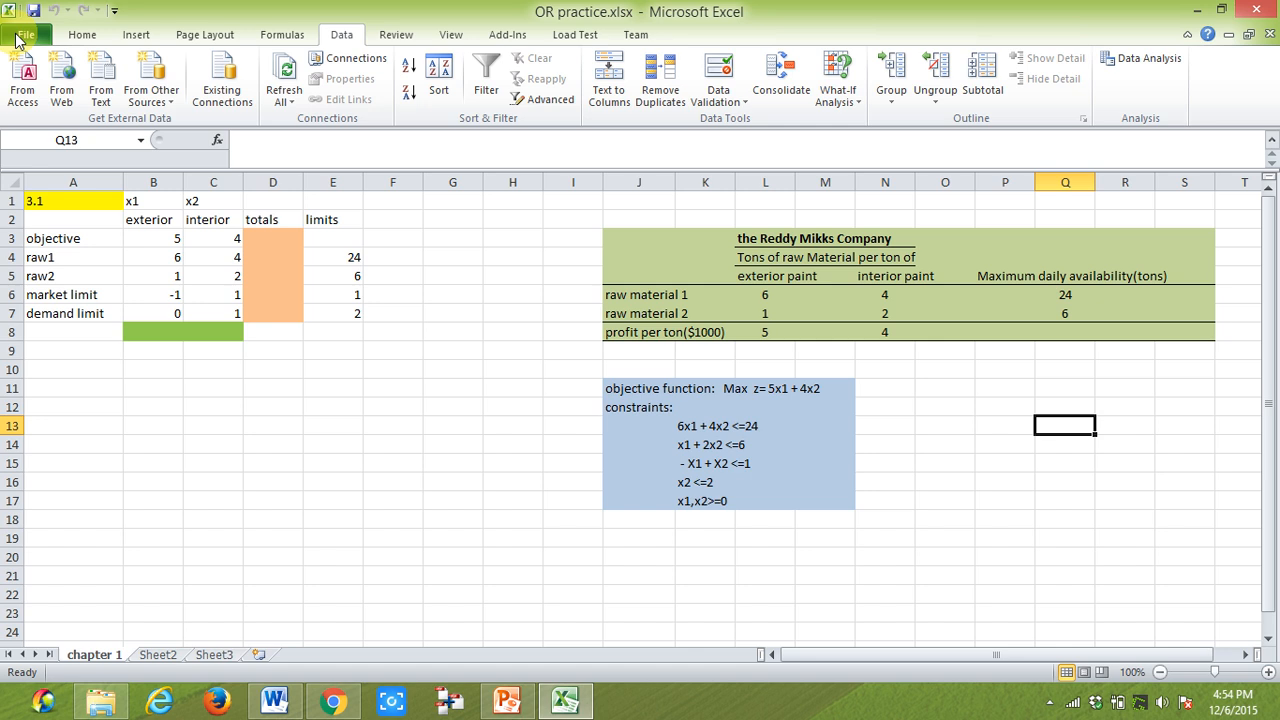
{"action": "left_click", "coordinate": [16, 41]}
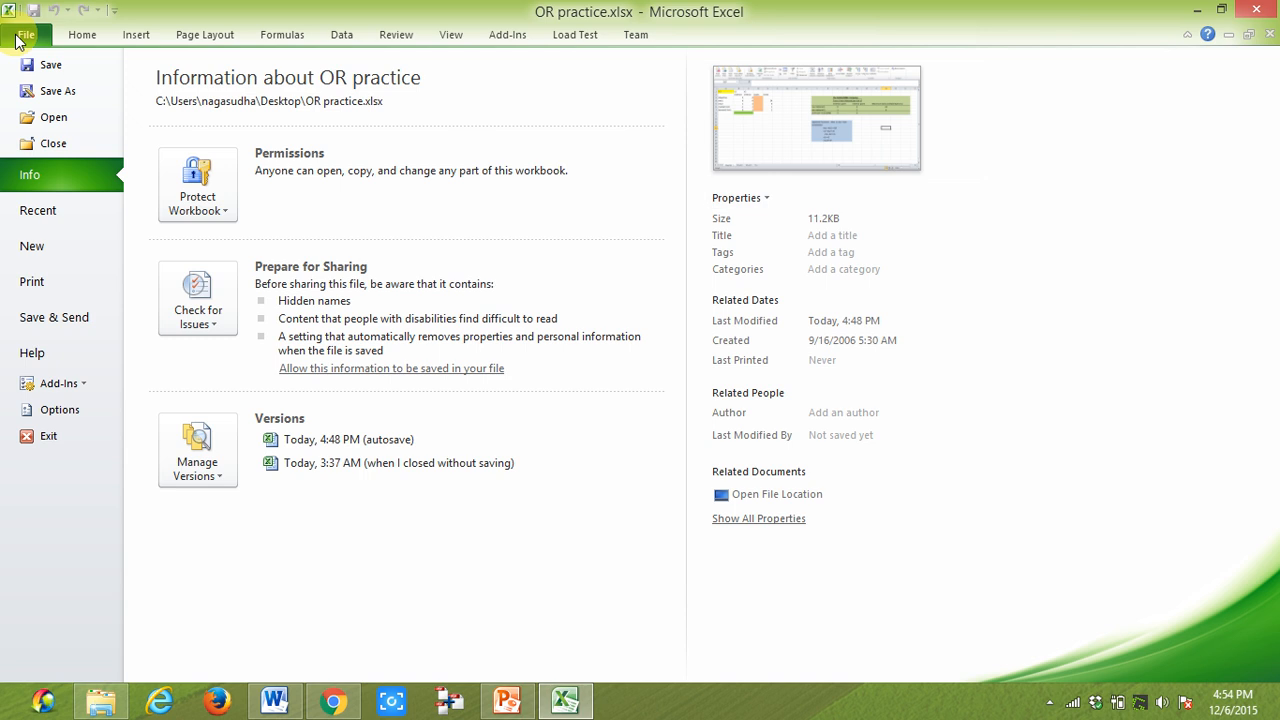
{"action": "left_click", "coordinate": [58, 411]}
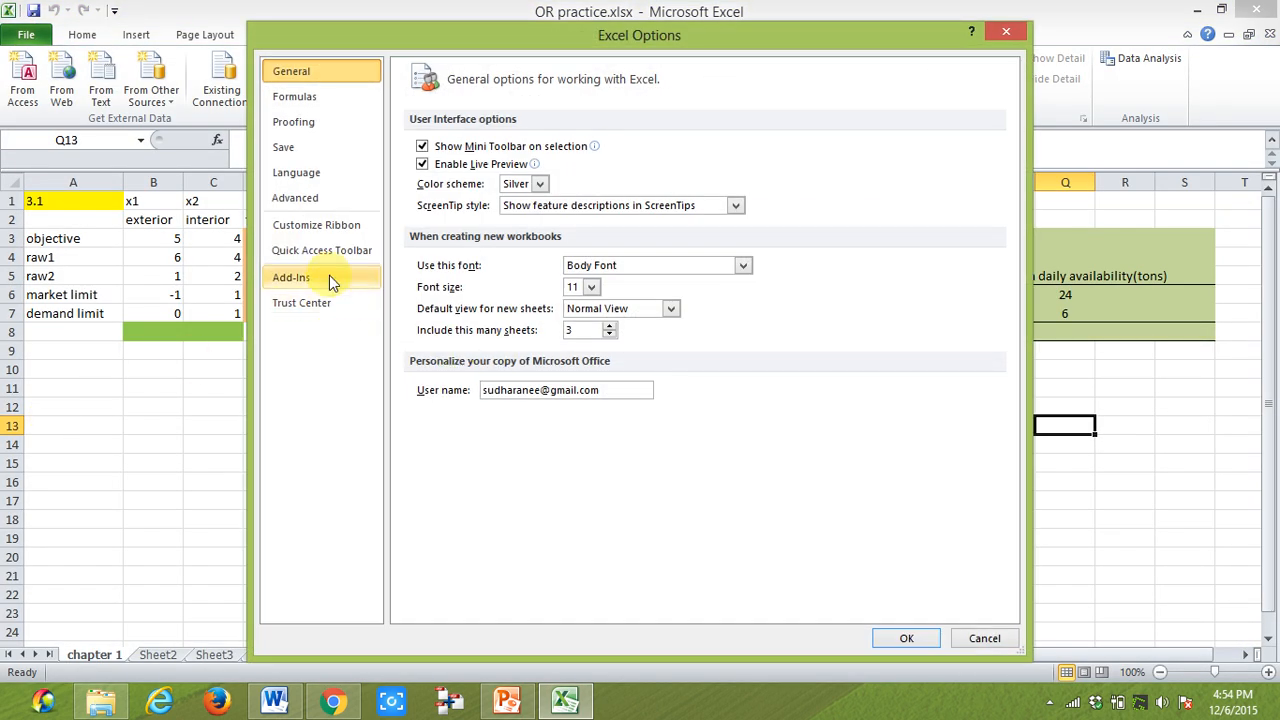
{"action": "left_click", "coordinate": [331, 278]}
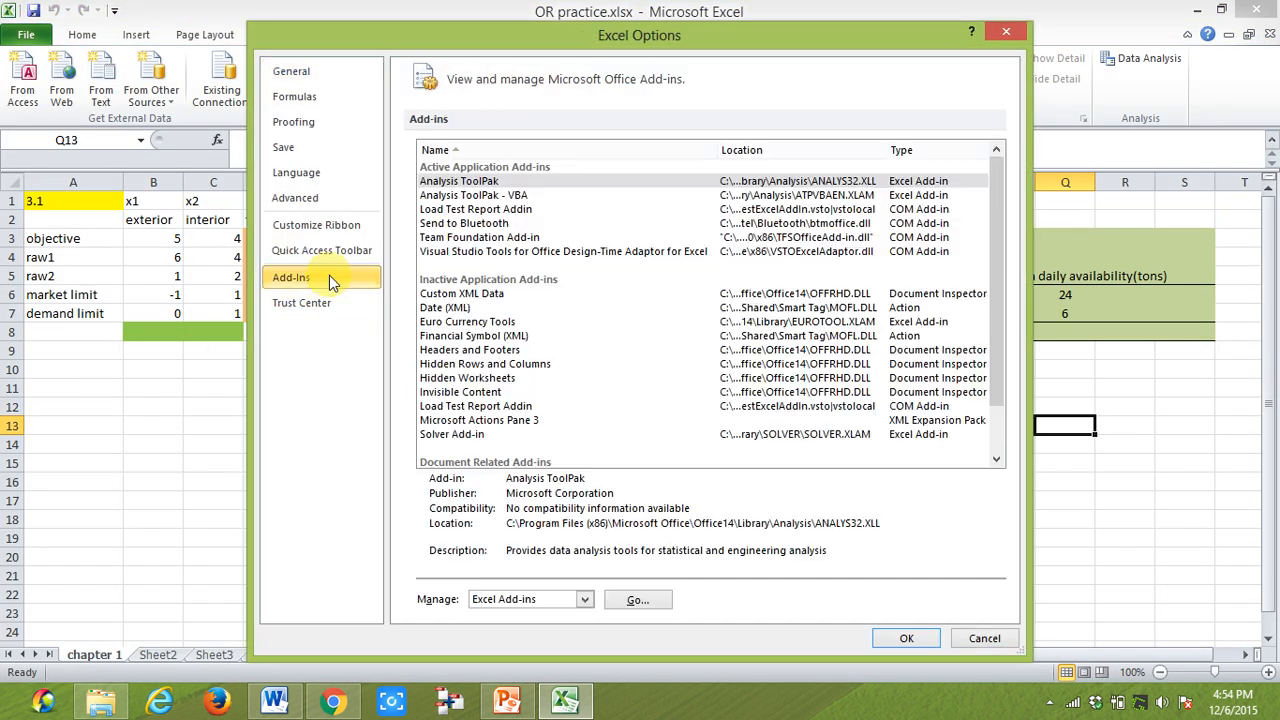
{"action": "left_click", "coordinate": [626, 599]}
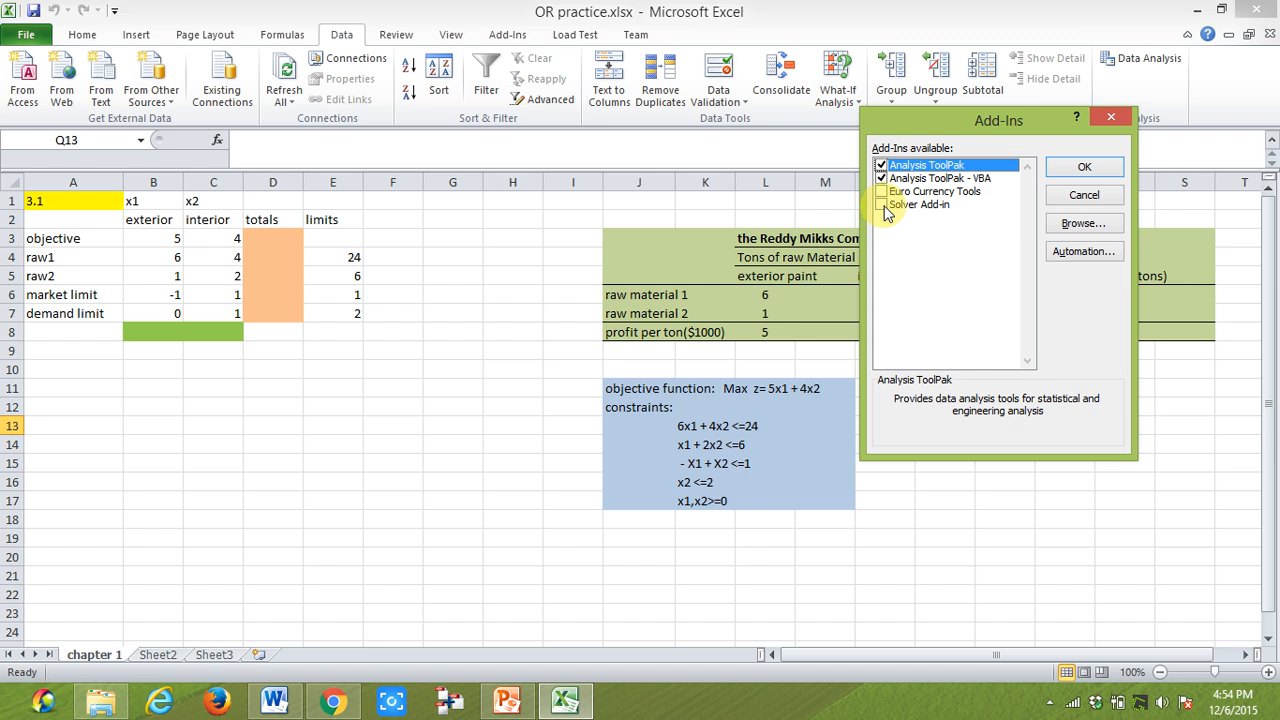
{"action": "left_click", "coordinate": [883, 206]}
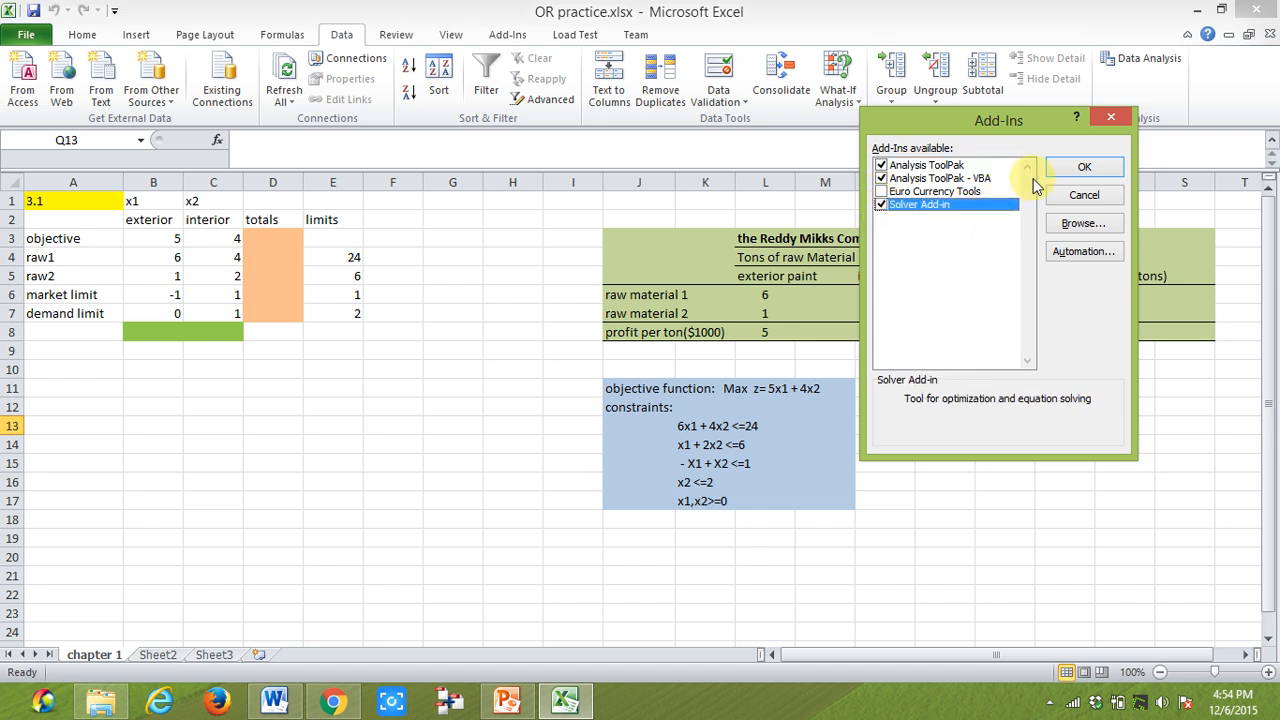
{"action": "left_click", "coordinate": [1065, 172]}
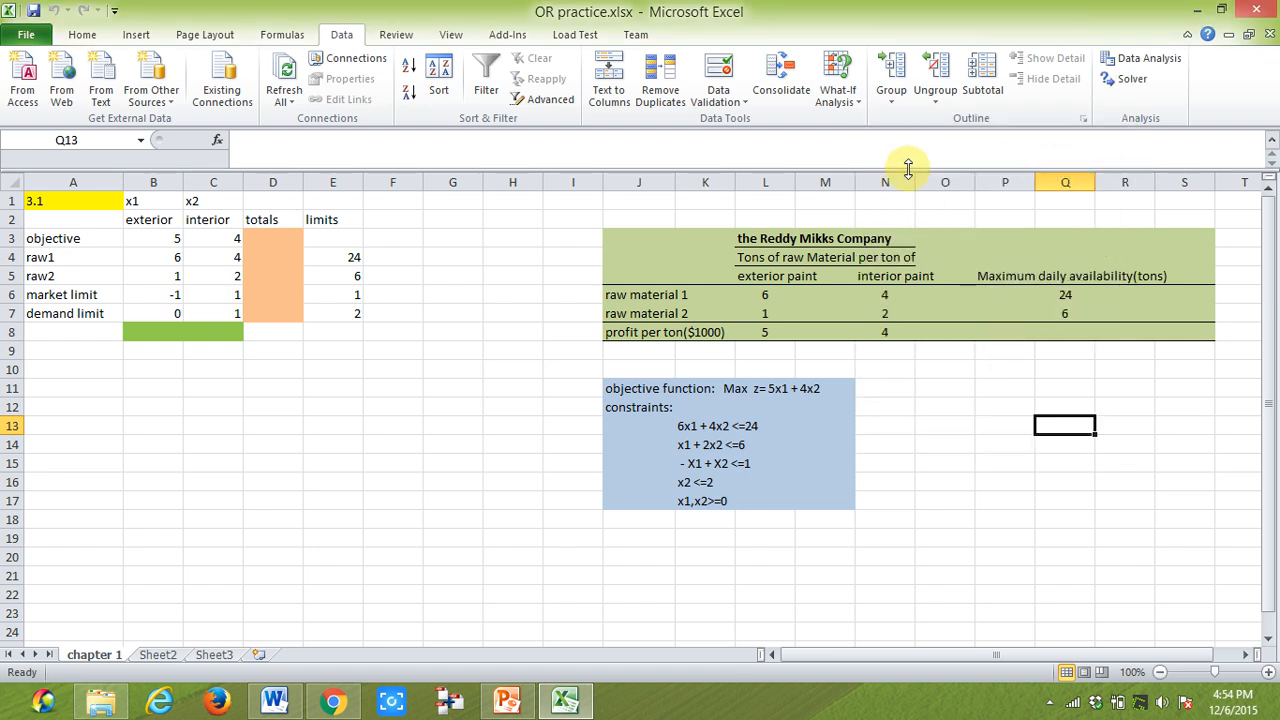
{"action": "left_click", "coordinate": [1138, 84]}
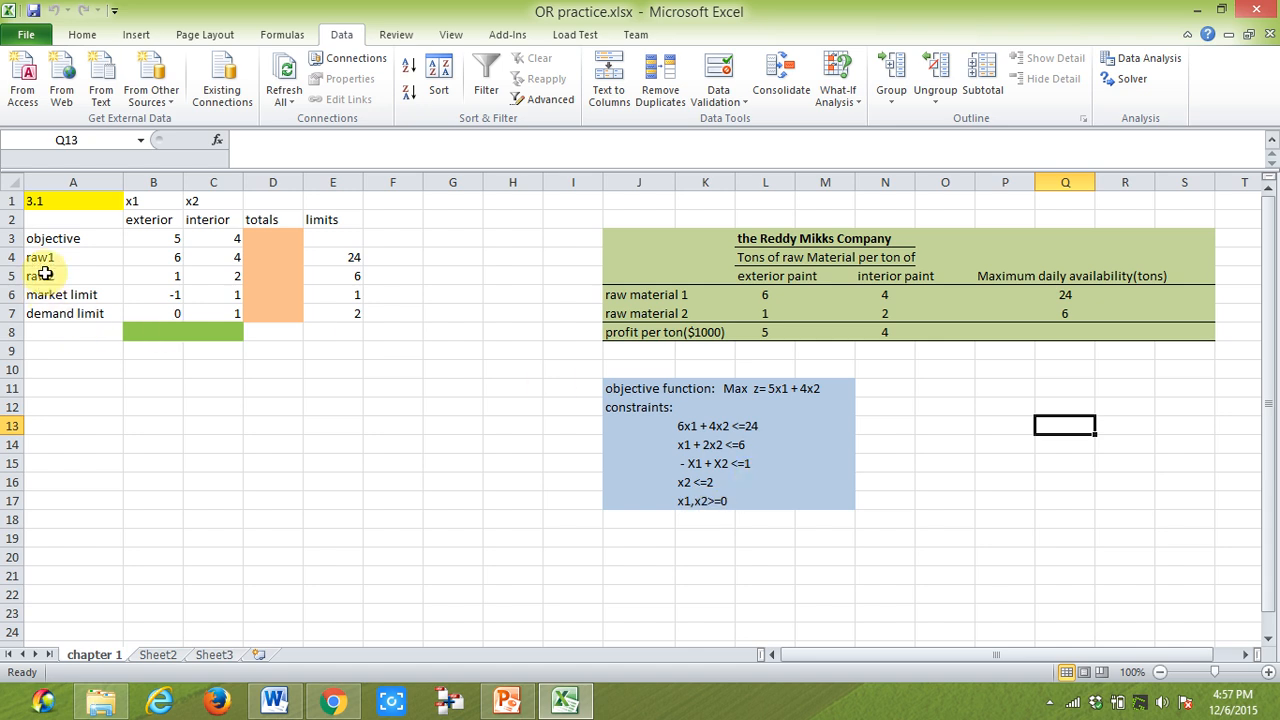
Enter =SUMPRODUCT(B3:C3,B8:C8) in D3 as the total of the objective row
{"action": "left_click", "coordinate": [151, 334]}
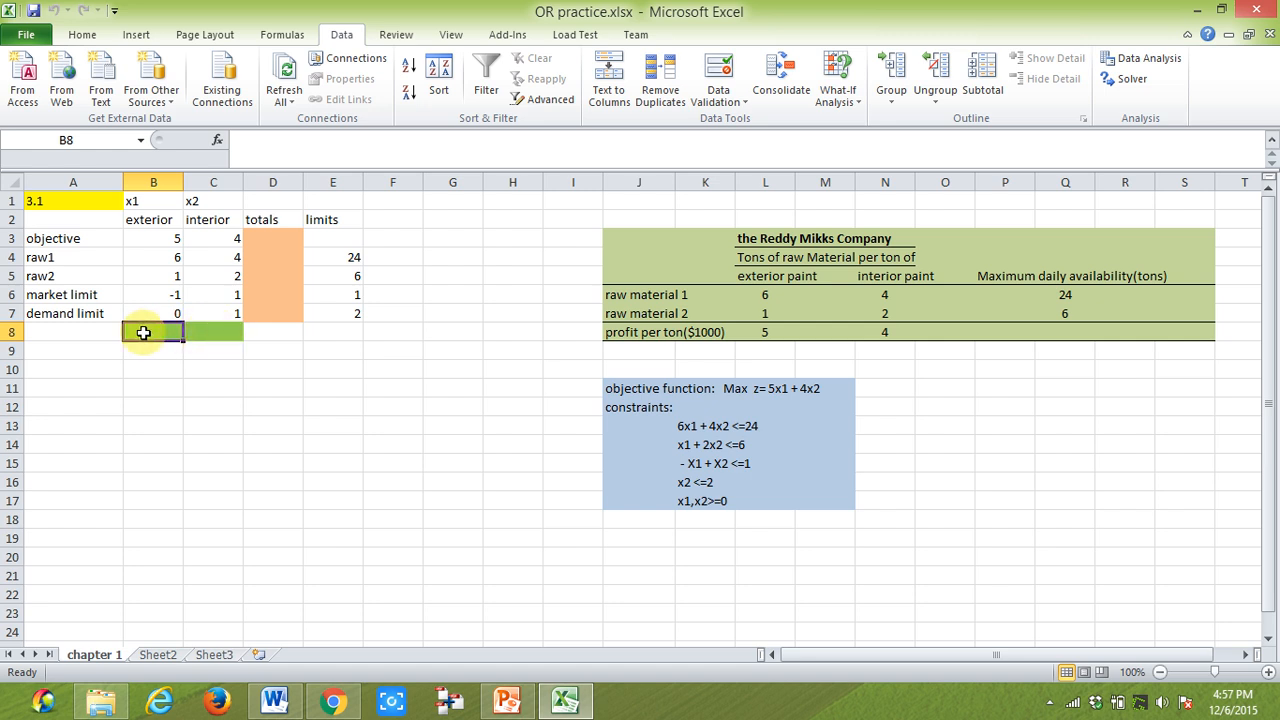
{"action": "left_click", "coordinate": [275, 240]}
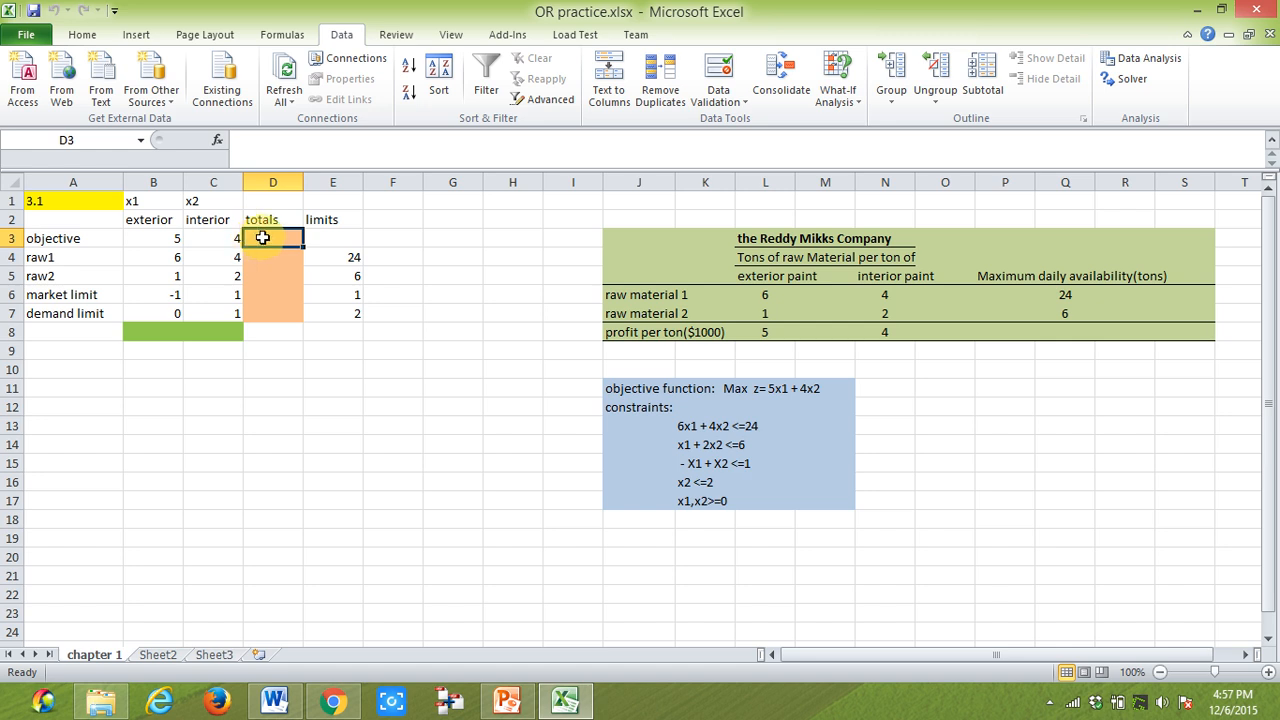
{"action": "type", "text": "="}
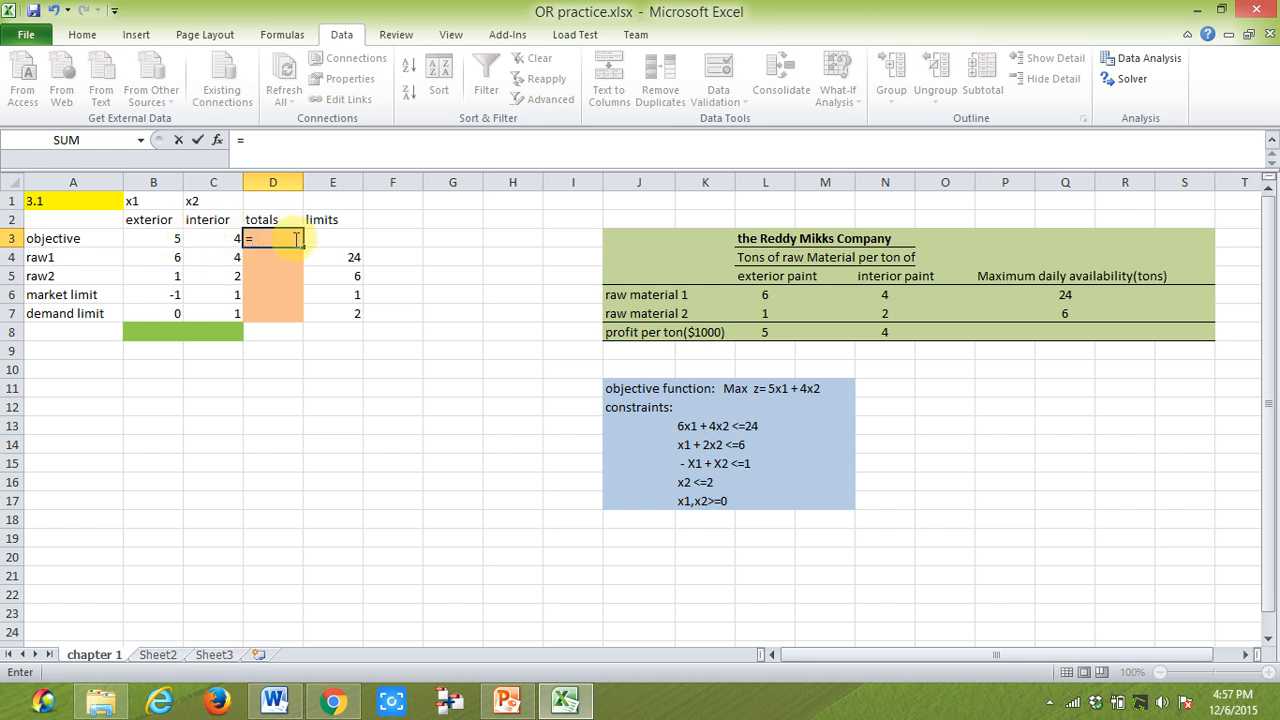
{"action": "type", "text": "sum"}
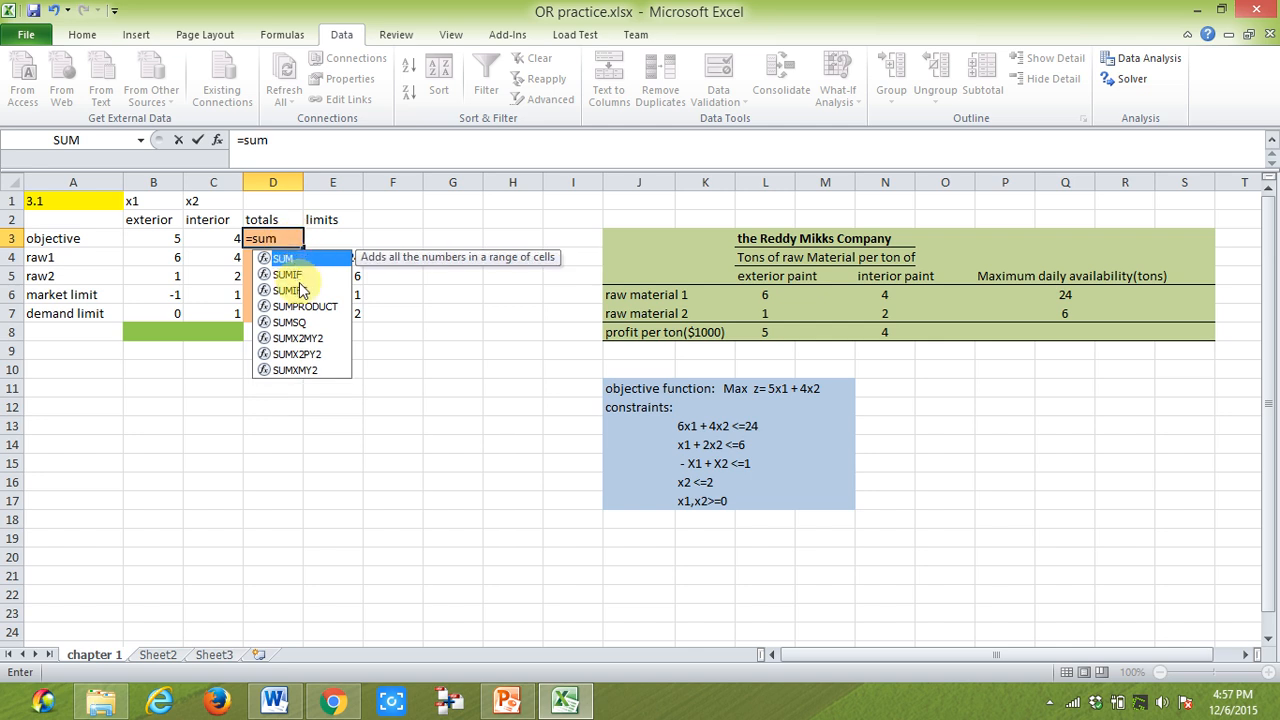
{"action": "left_click", "coordinate": [300, 307]}
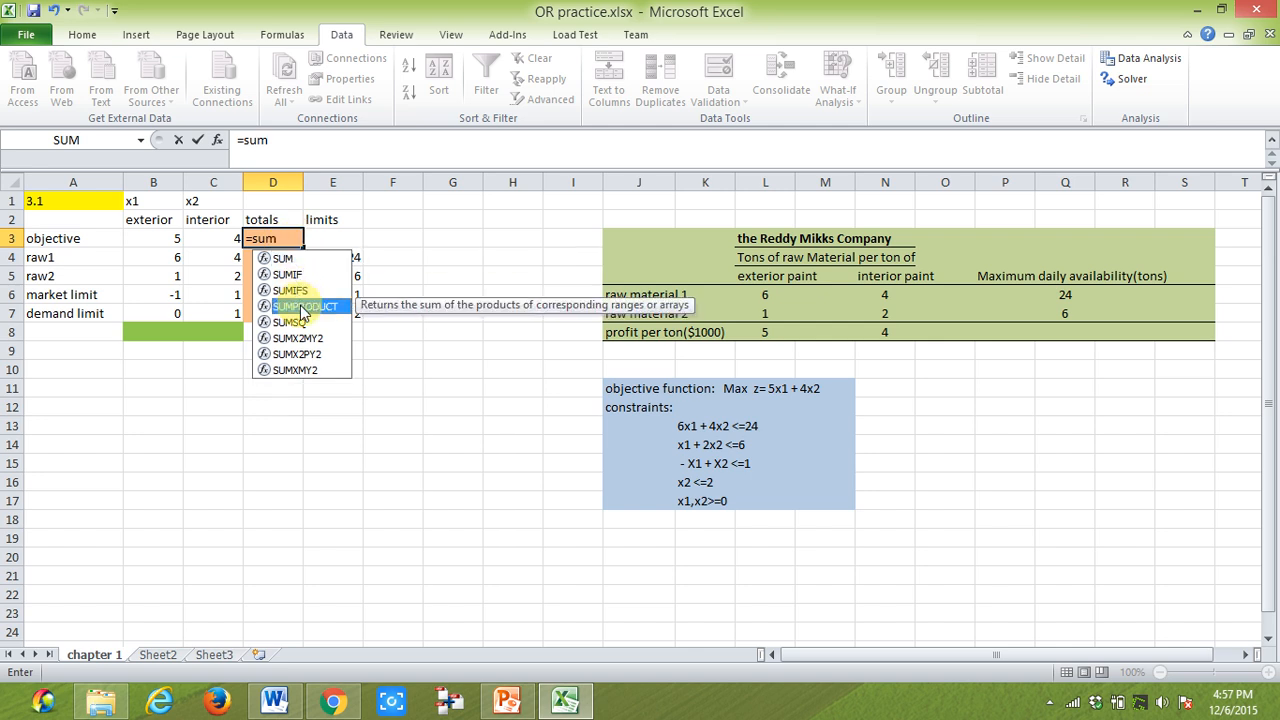
{"action": "double_click", "coordinate": [300, 307]}
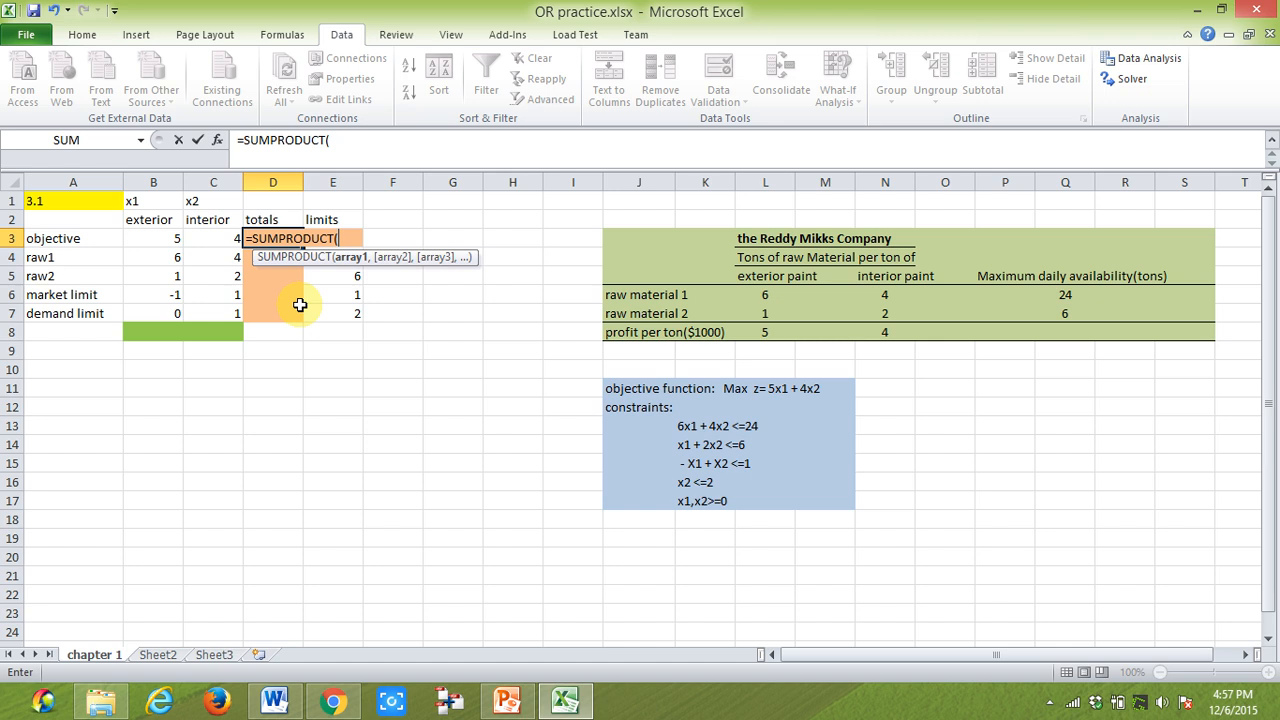
{"action": "left_click", "coordinate": [166, 240]}
{"action": "key", "text": "shift+Right"}
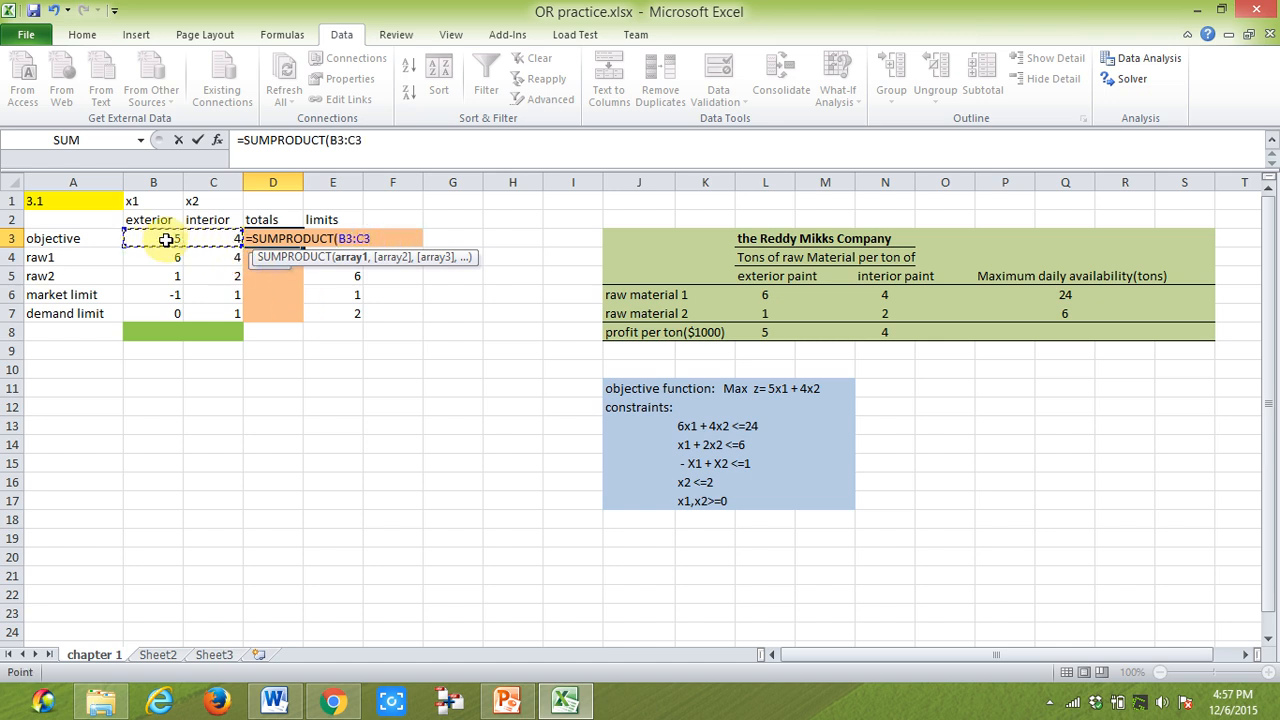
{"action": "type", "text": ","}
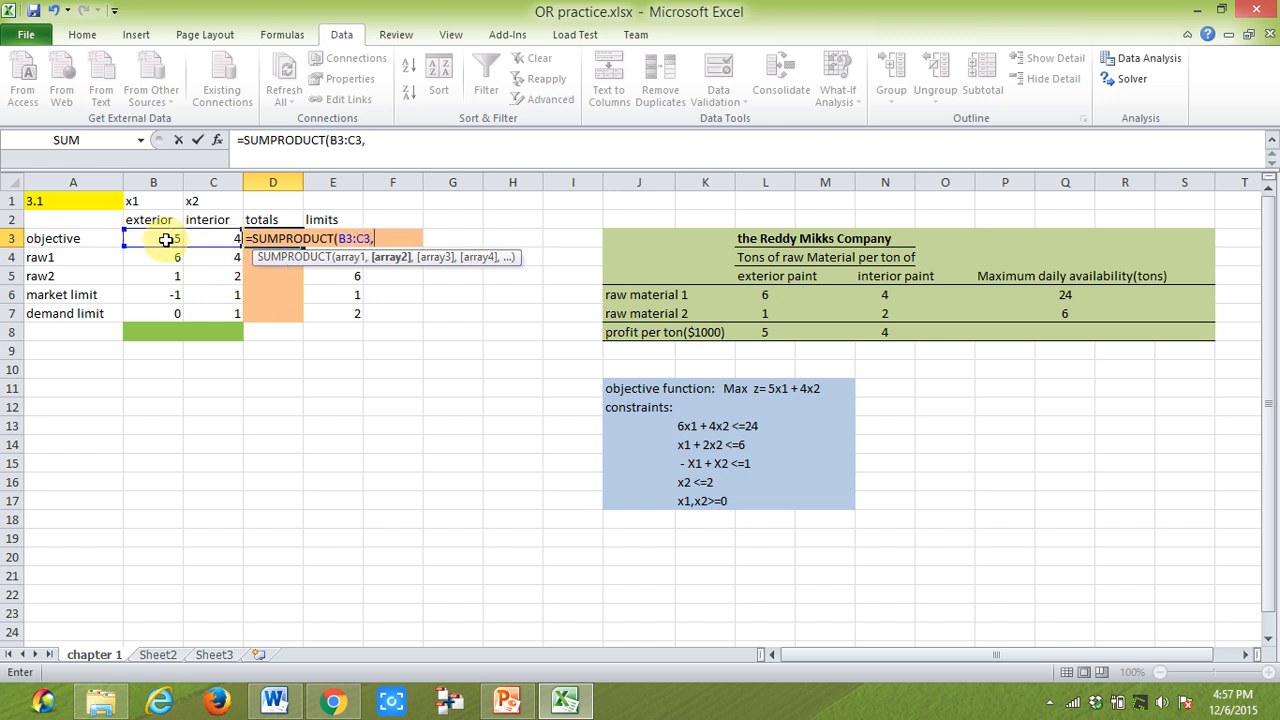
{"action": "left_click", "coordinate": [172, 336]}
{"action": "left_click_drag", "start_coordinate": [172, 336], "coordinate": [230, 331]}
{"action": "key", "text": "Return"}
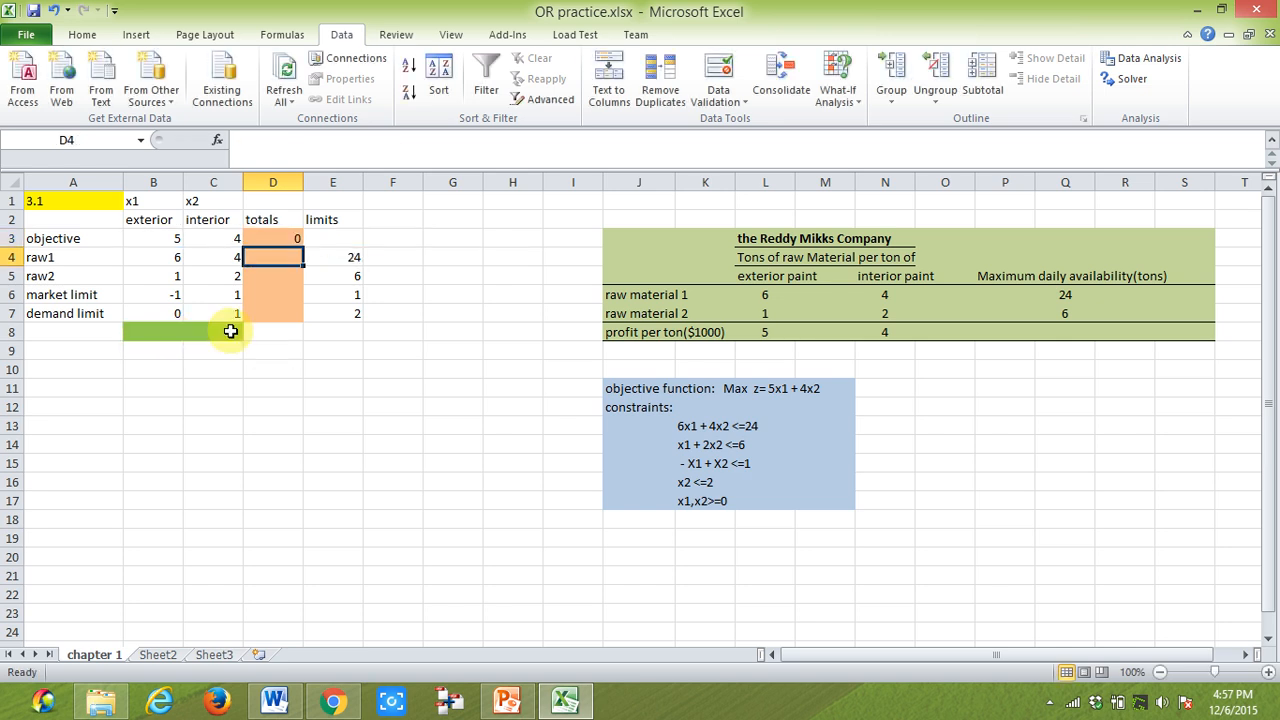
Make the B8:C8 range in the D3 formula absolute, as $B$8:$C$8
{"action": "left_click", "coordinate": [285, 241]}
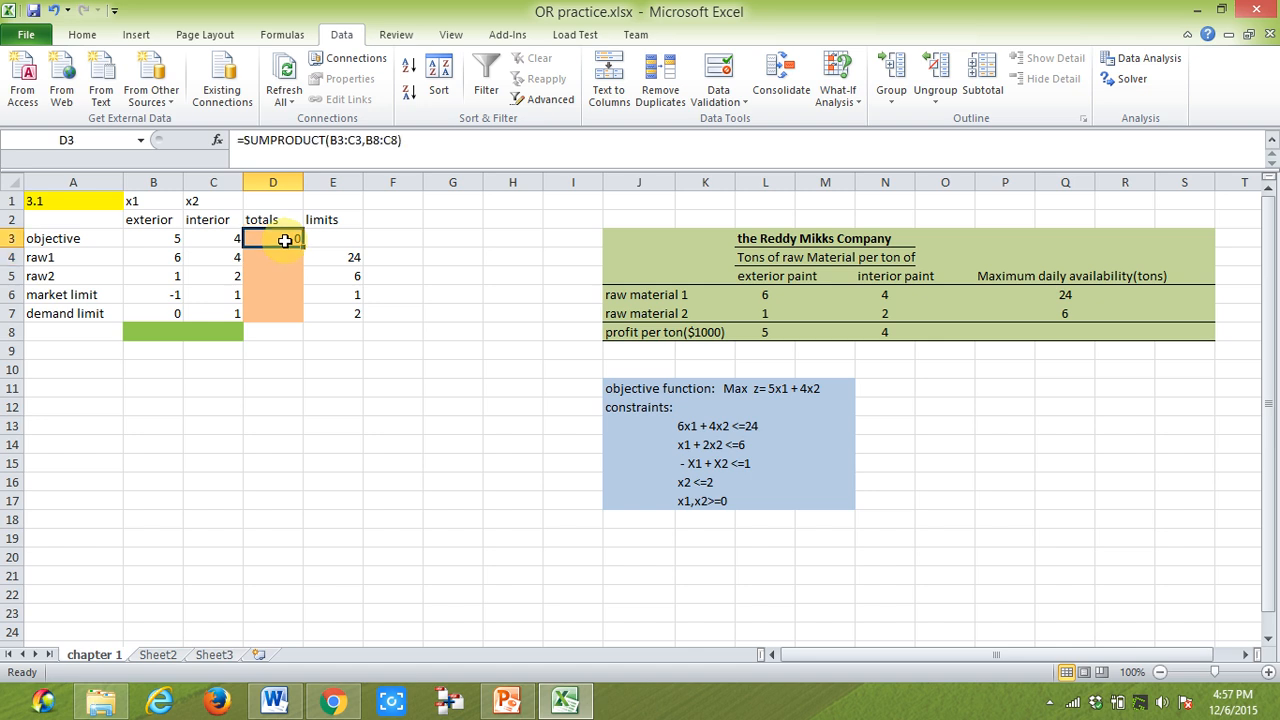
{"action": "left_click", "coordinate": [375, 139]}
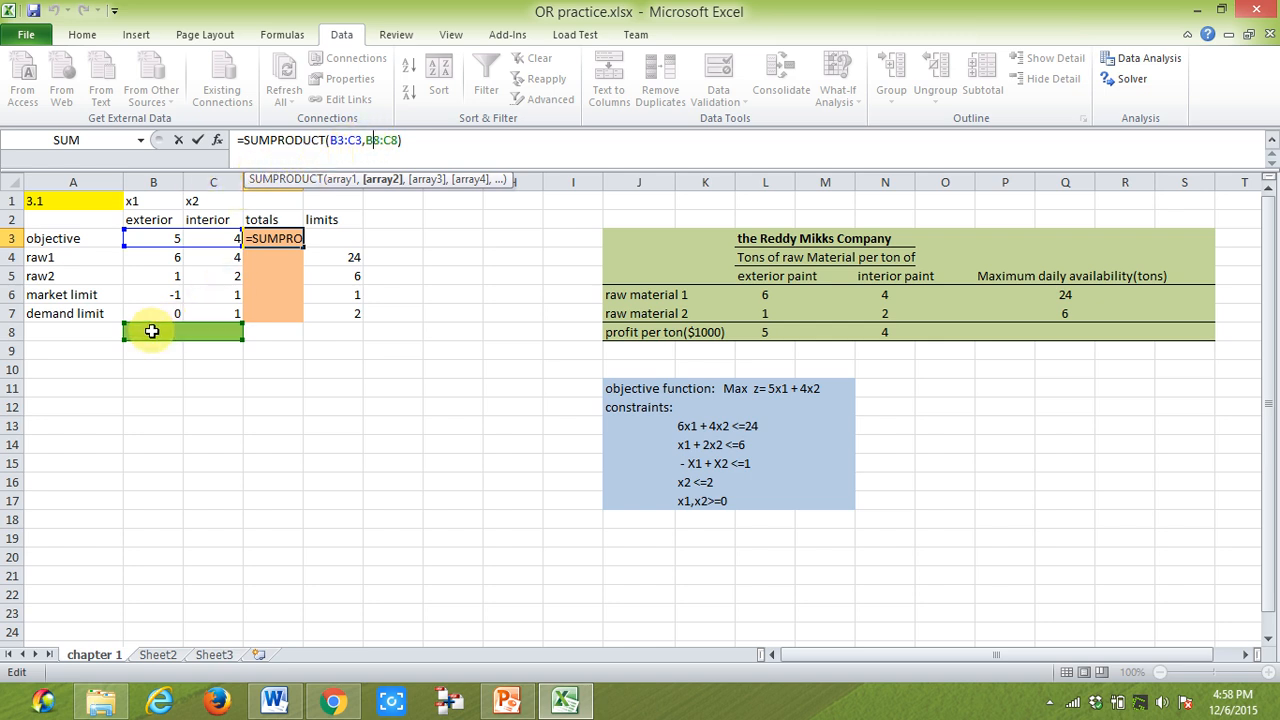
{"action": "double_click", "coordinate": [376, 140]}
{"action": "key", "text": "F4"}
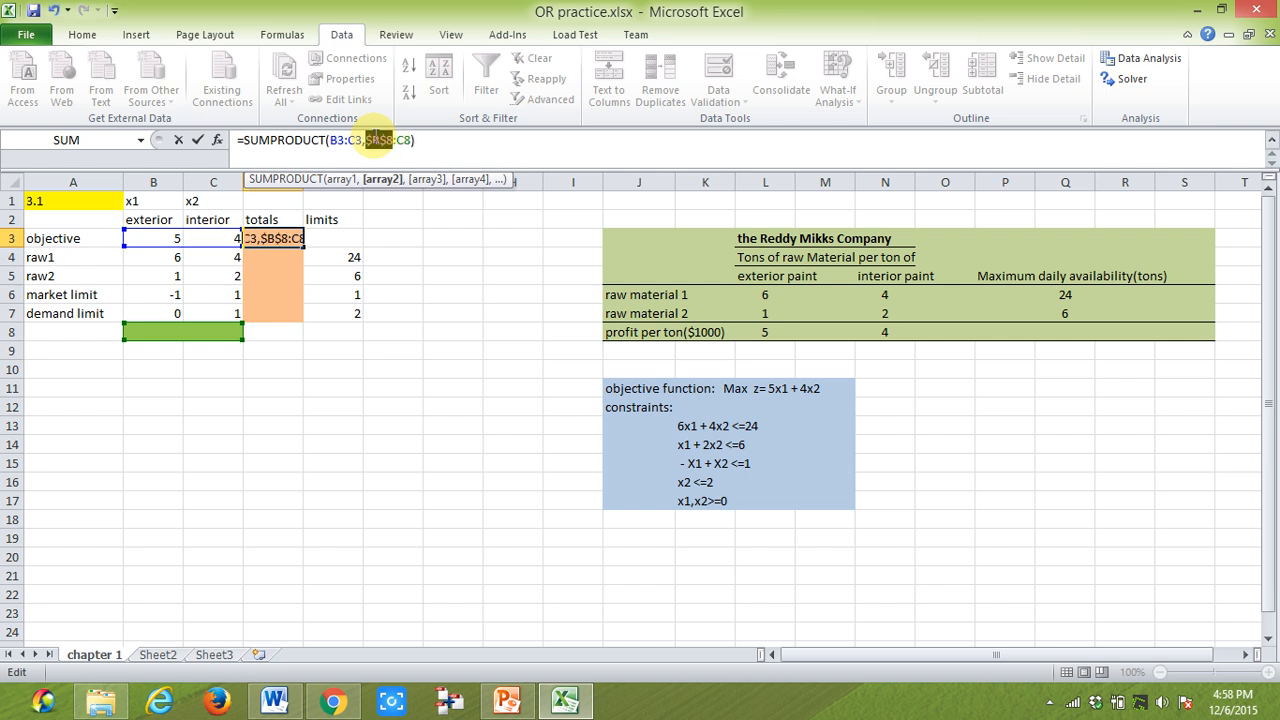
{"action": "left_click", "coordinate": [406, 141]}
{"action": "double_click", "coordinate": [406, 141]}
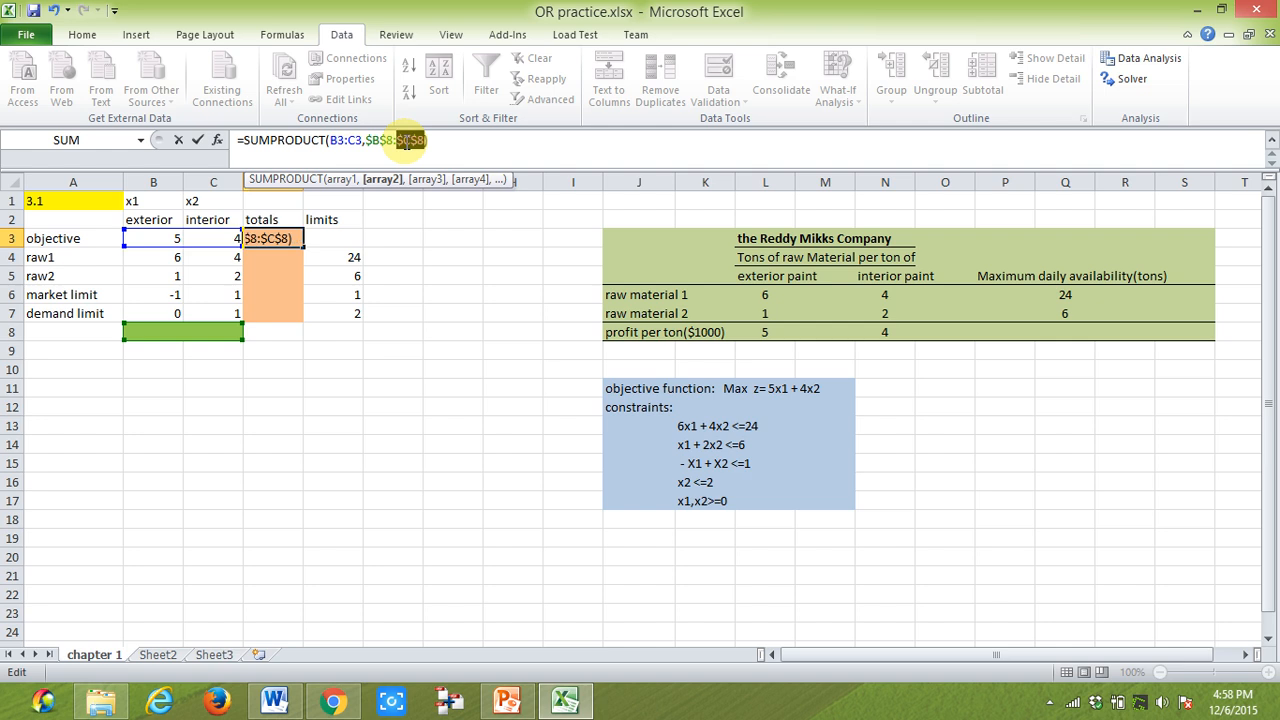
{"action": "key", "text": "F4"}
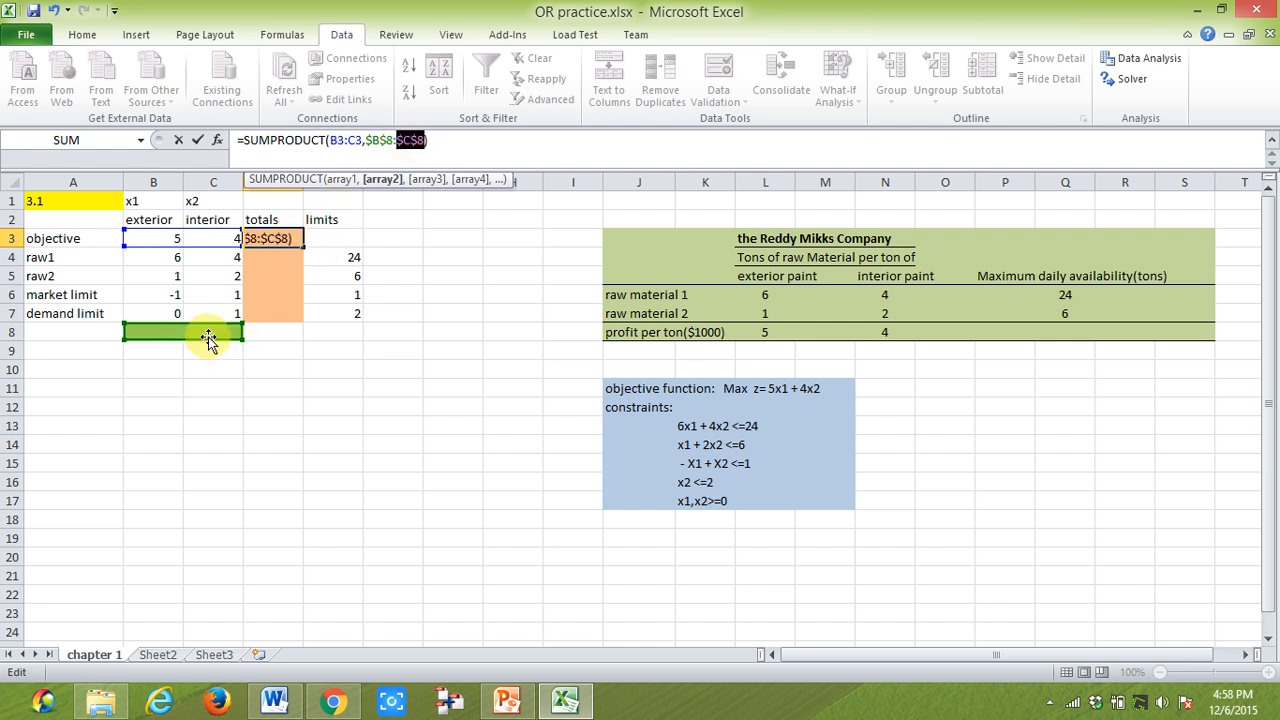
{"action": "key", "text": "Return"}
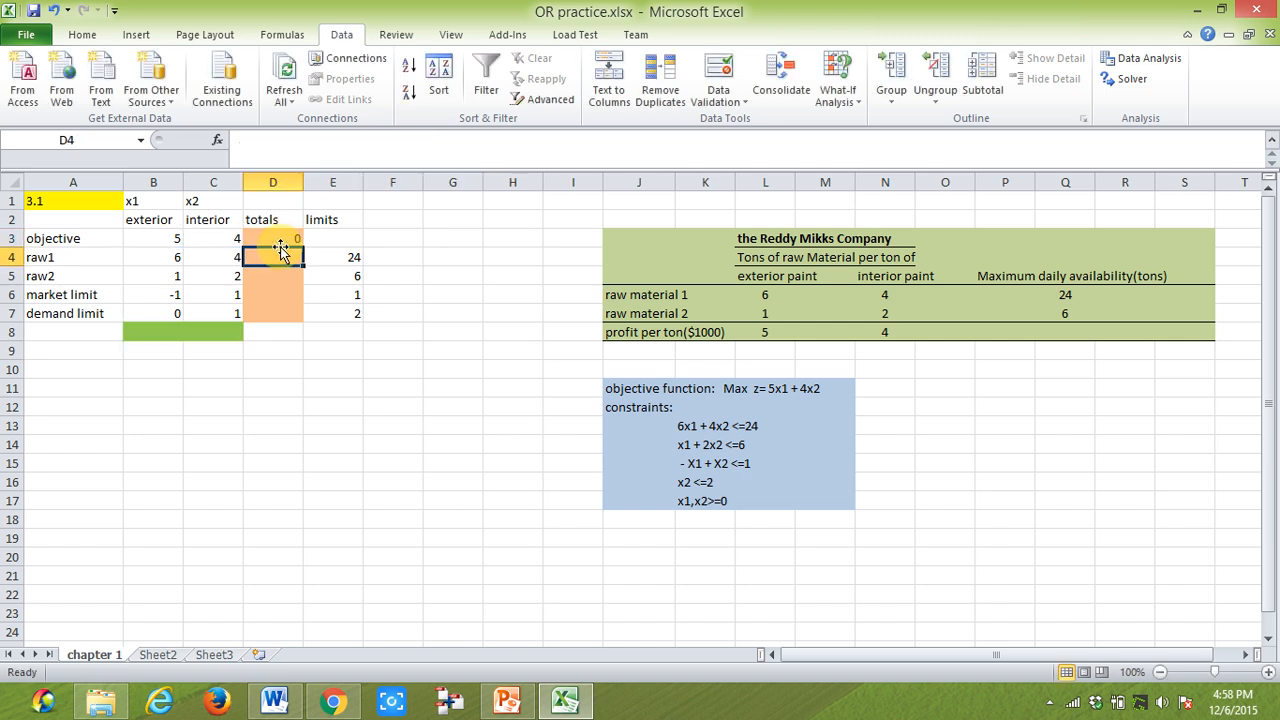
Fill the D3 formula down through D7 and check the copied formulas in D4 and D5
{"action": "left_click", "coordinate": [276, 239]}
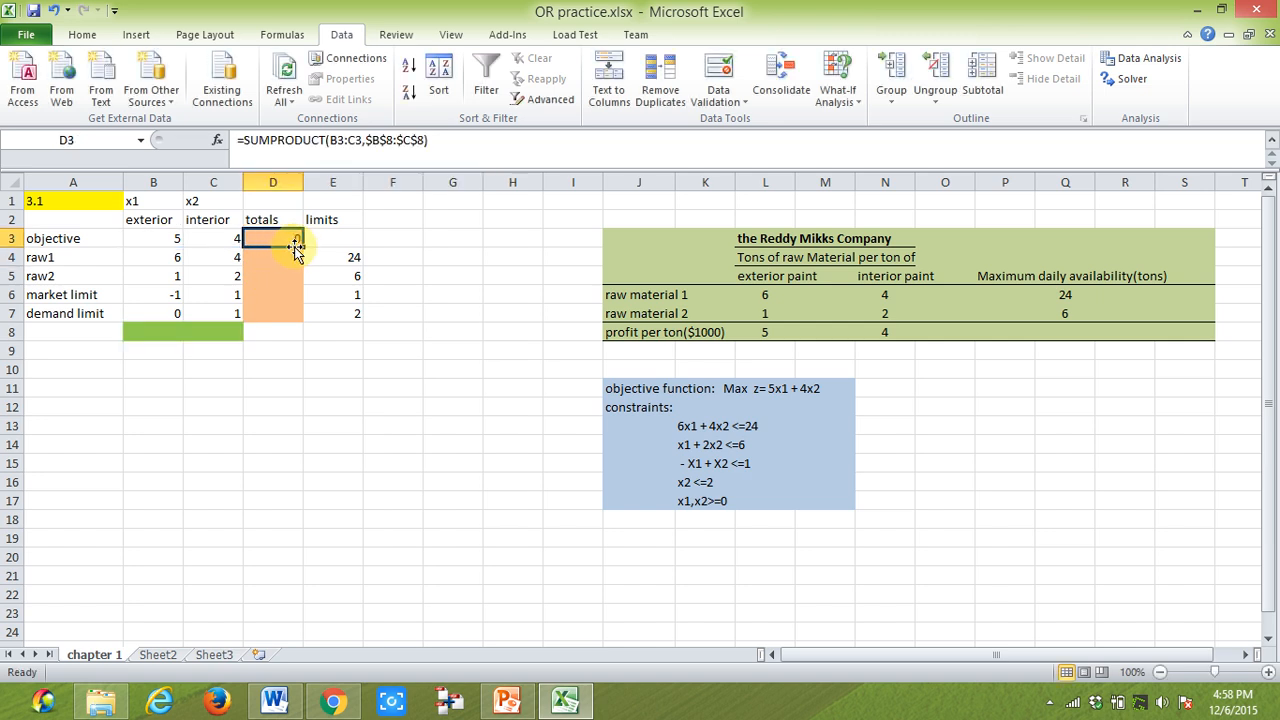
{"action": "left_click_drag", "start_coordinate": [302, 246], "coordinate": [299, 318]}
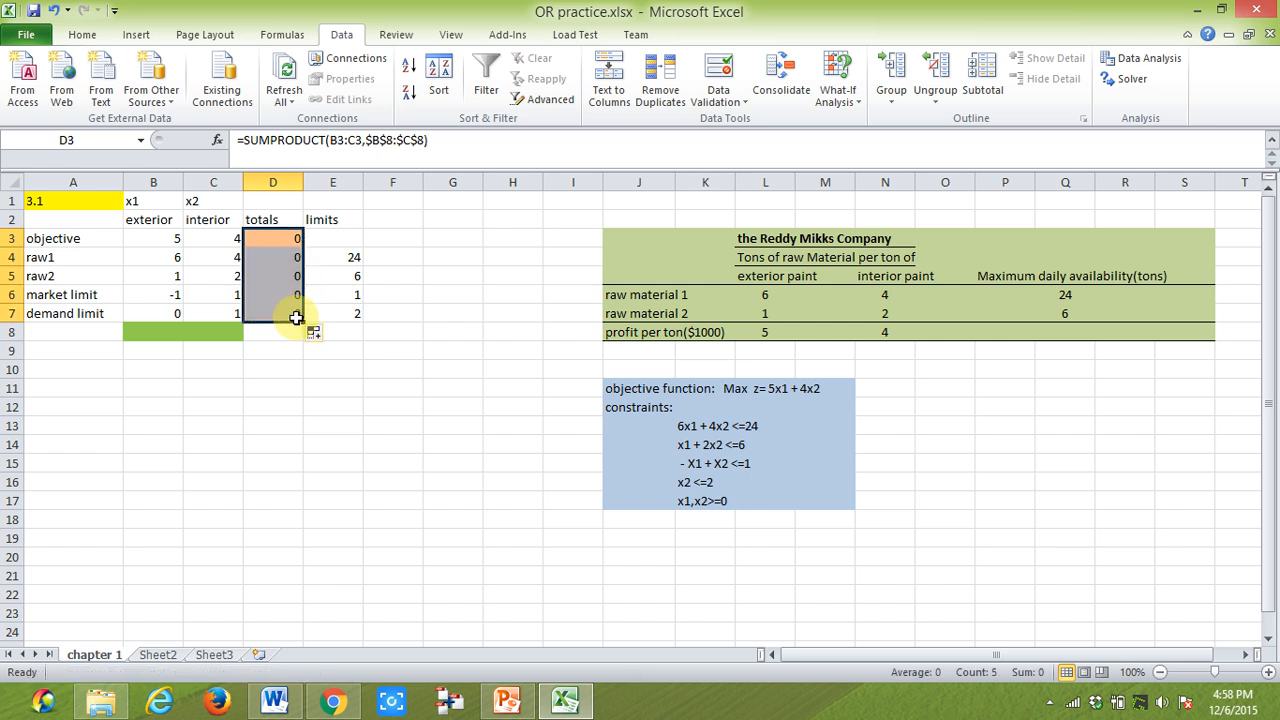
{"action": "left_click", "coordinate": [296, 257]}
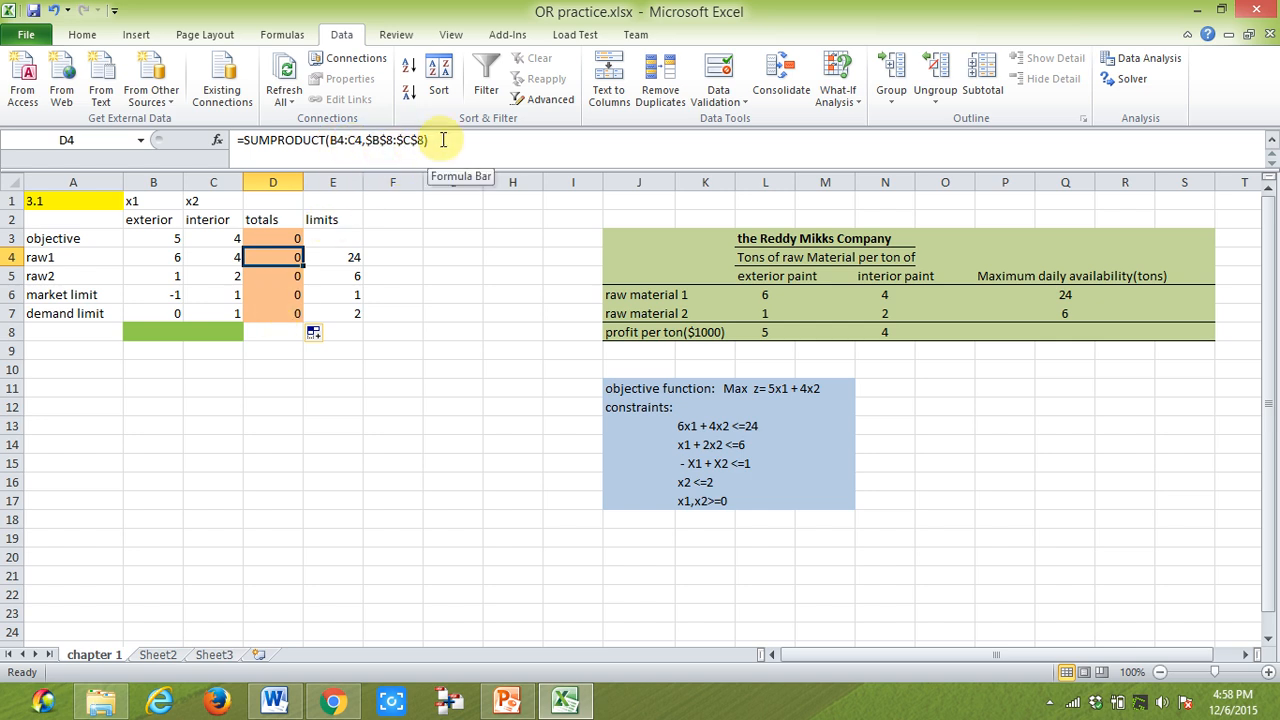
{"action": "left_click", "coordinate": [276, 277]}
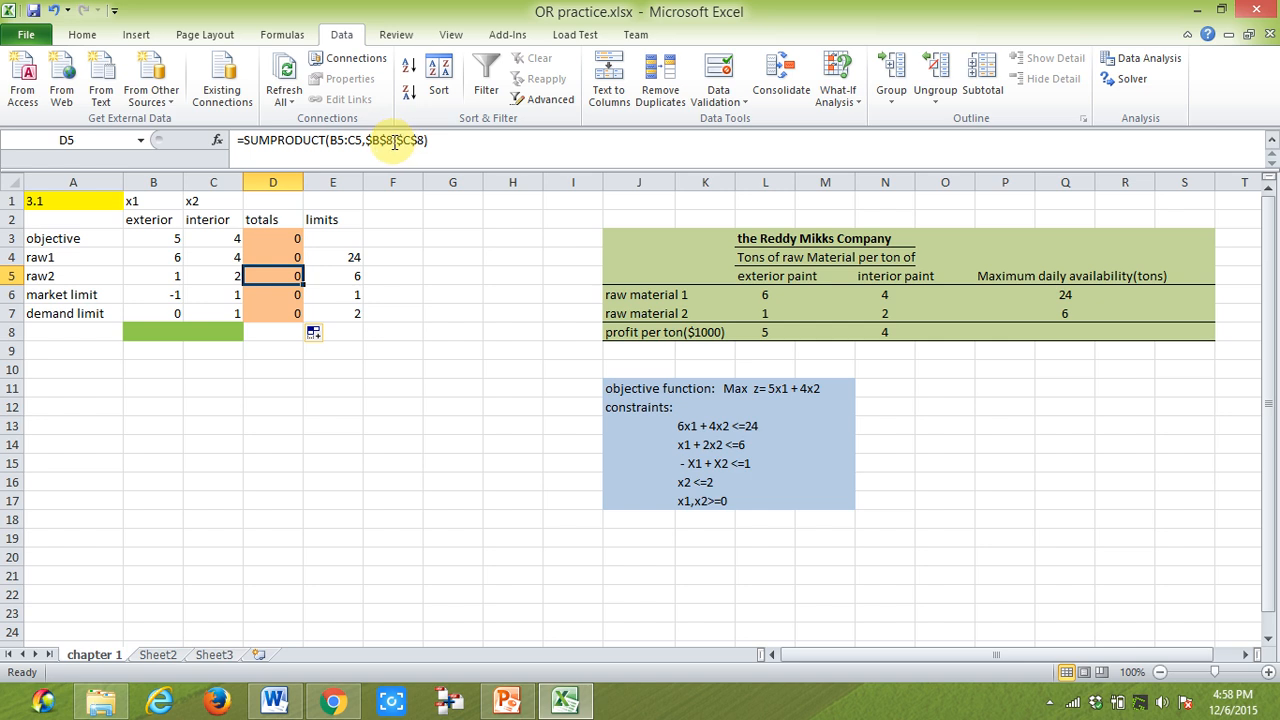
Review the variable cells B8 and C8 and the constraint total formulas in D4 through D7
{"action": "left_click", "coordinate": [170, 332]}
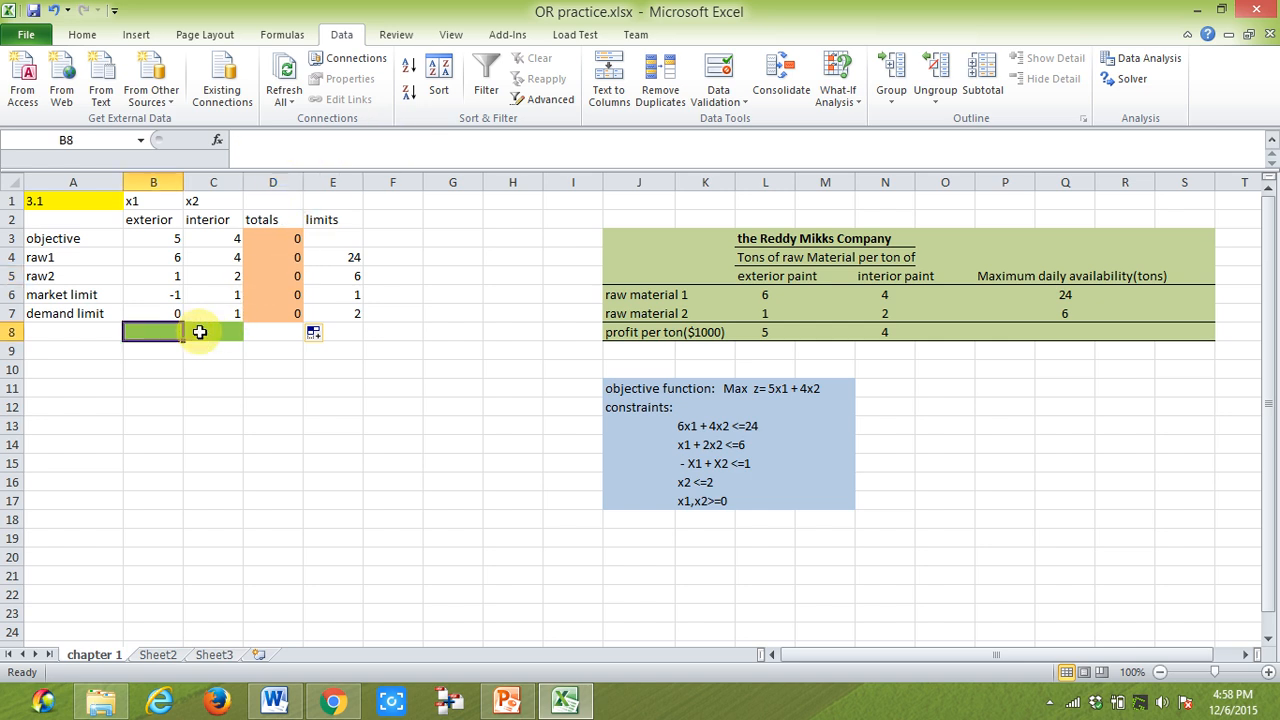
{"action": "left_click", "coordinate": [201, 332]}
{"action": "left_click", "coordinate": [172, 332]}
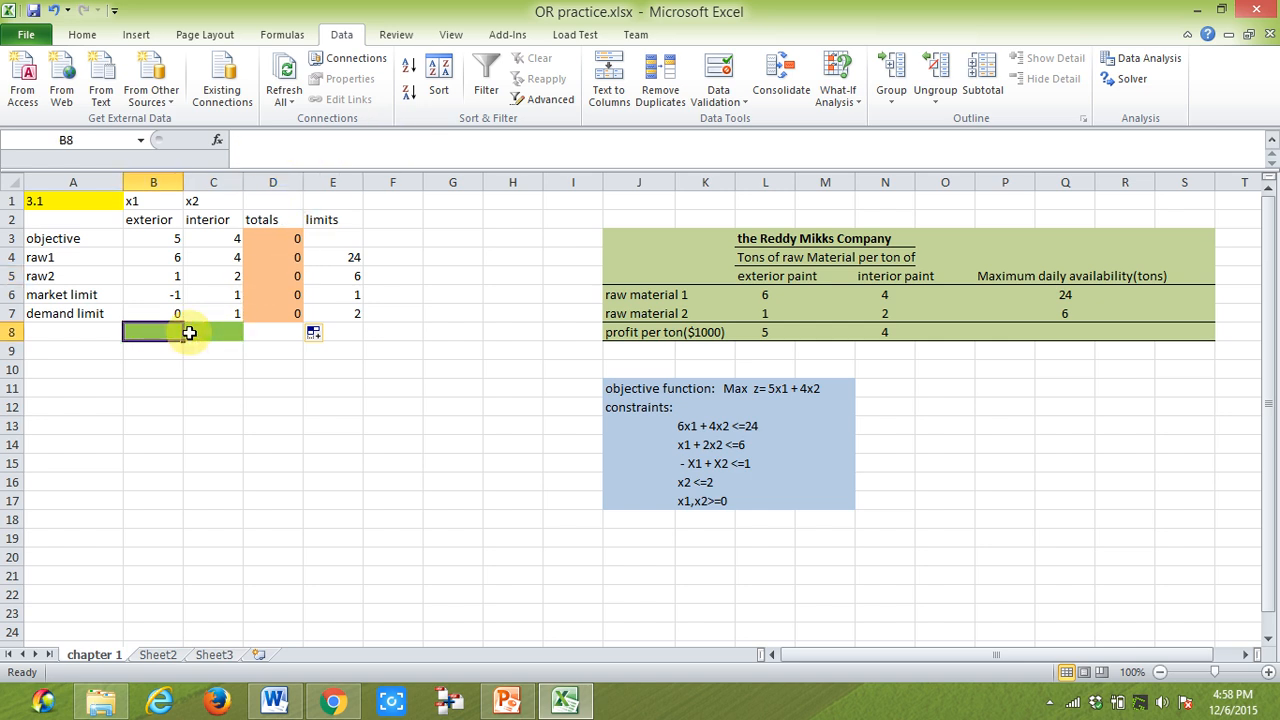
{"action": "left_click", "coordinate": [189, 332]}
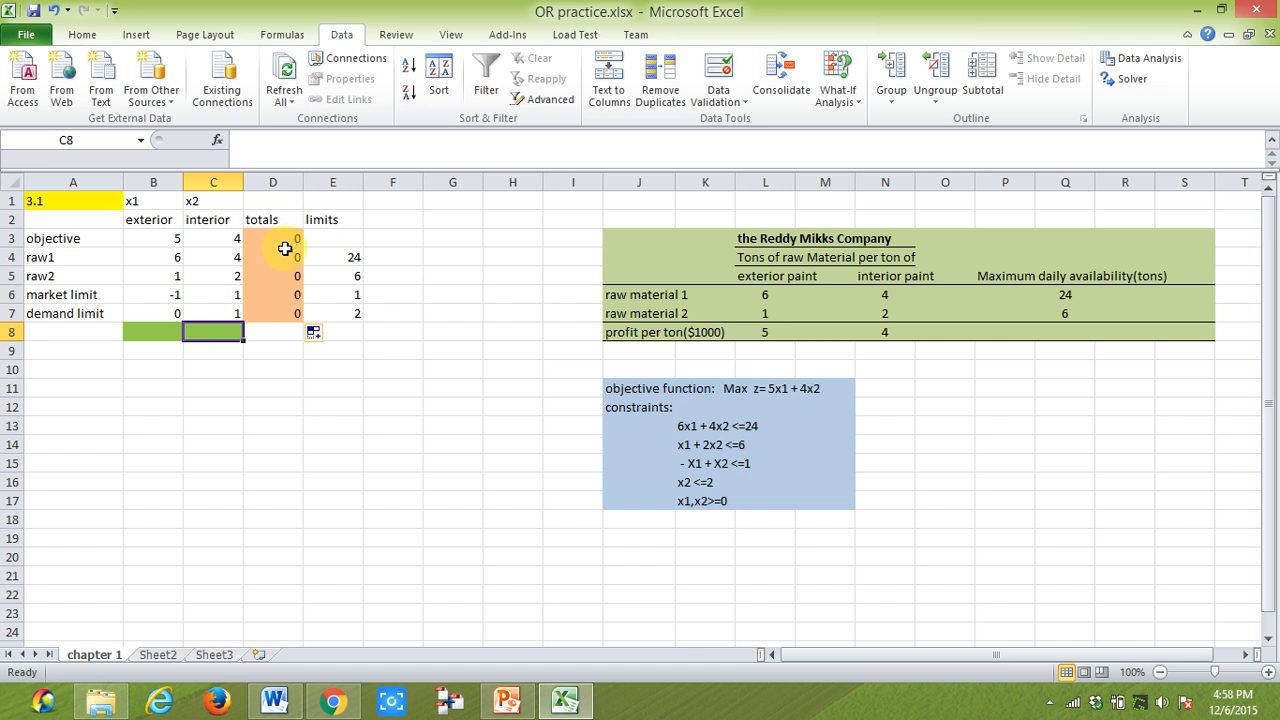
{"action": "left_click", "coordinate": [277, 257]}
{"action": "left_click", "coordinate": [280, 285]}
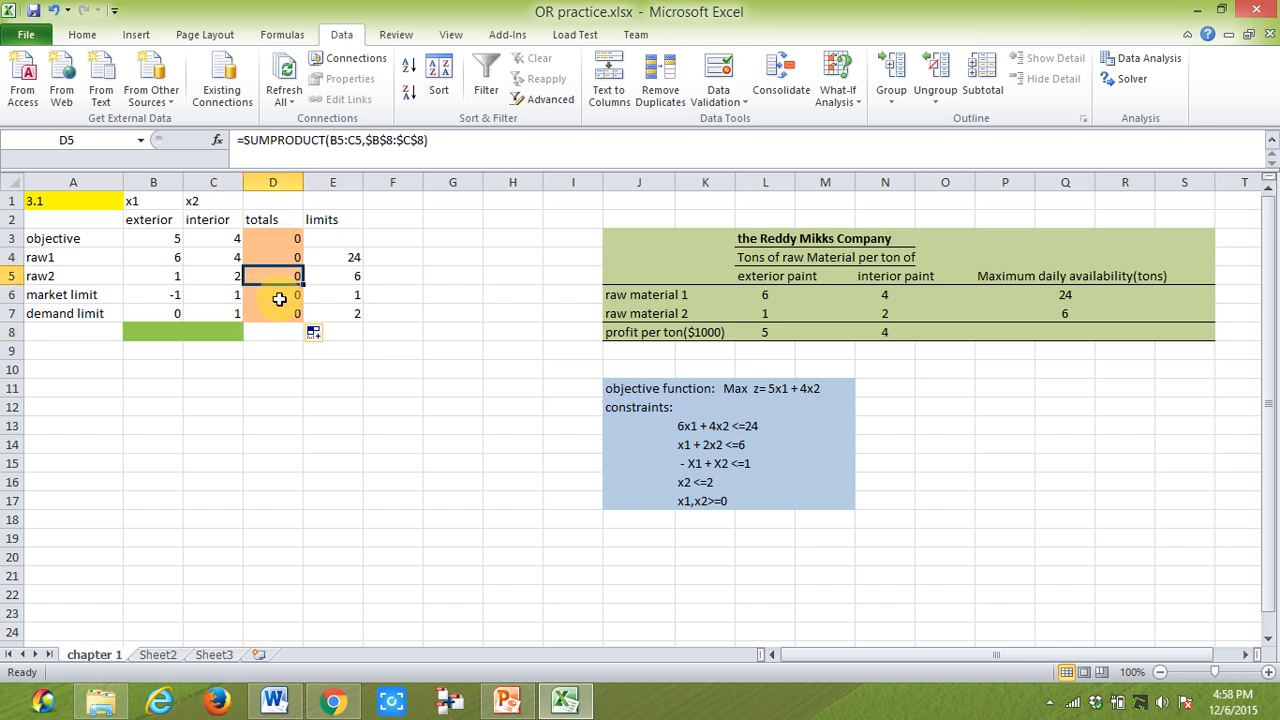
{"action": "left_click", "coordinate": [280, 299]}
{"action": "left_click", "coordinate": [278, 316]}
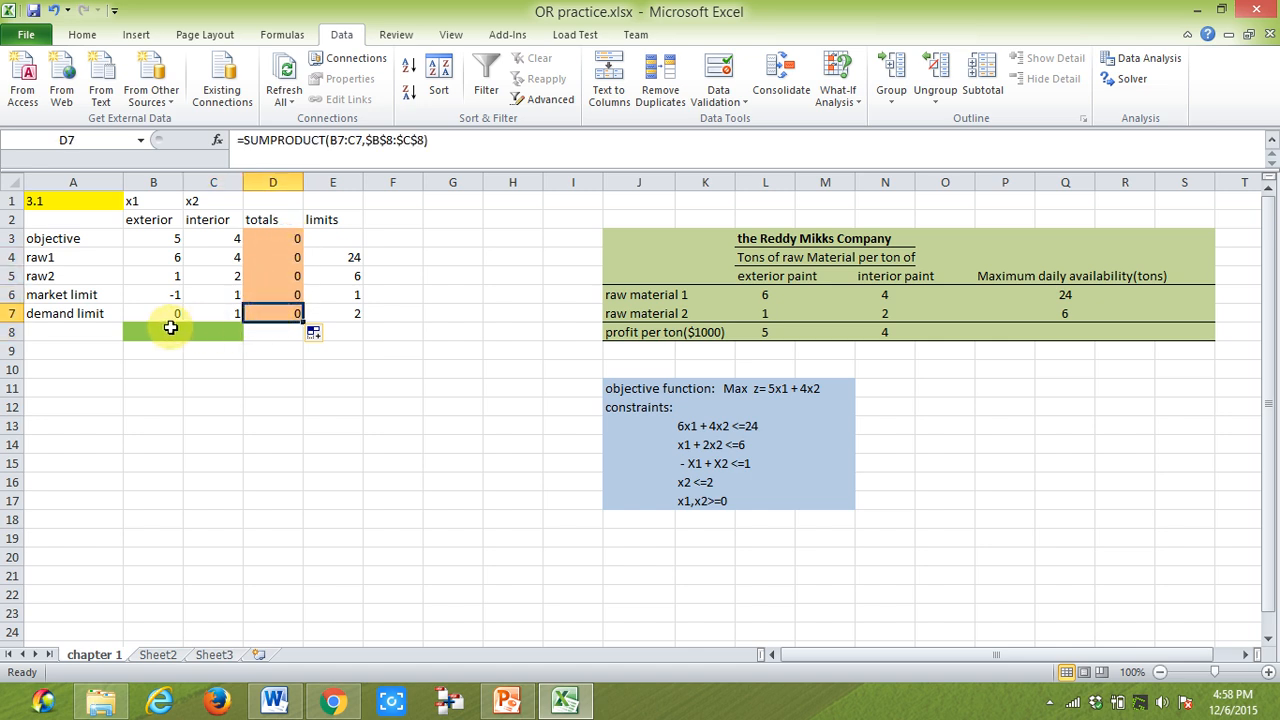
{"action": "left_click", "coordinate": [168, 328]}
{"action": "left_click", "coordinate": [200, 331]}
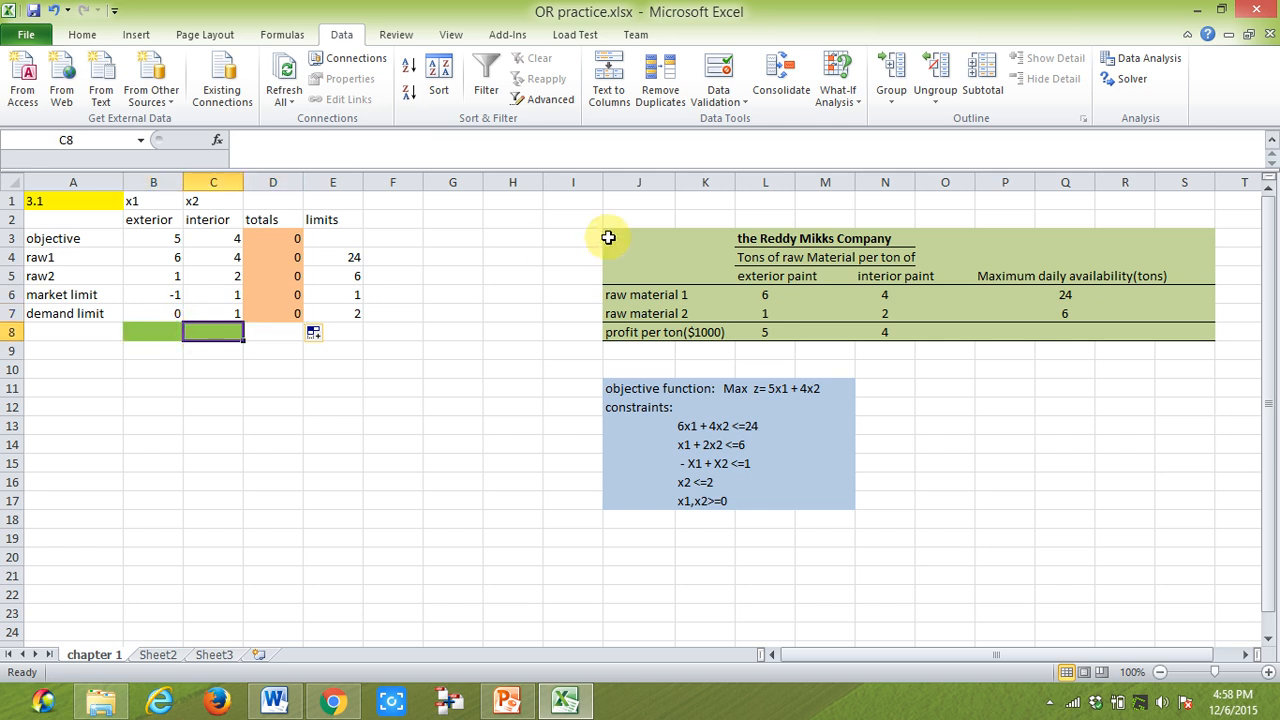
Open Solver and set the objective to maximize the profit total in cell D3
{"action": "left_click", "coordinate": [1130, 80]}
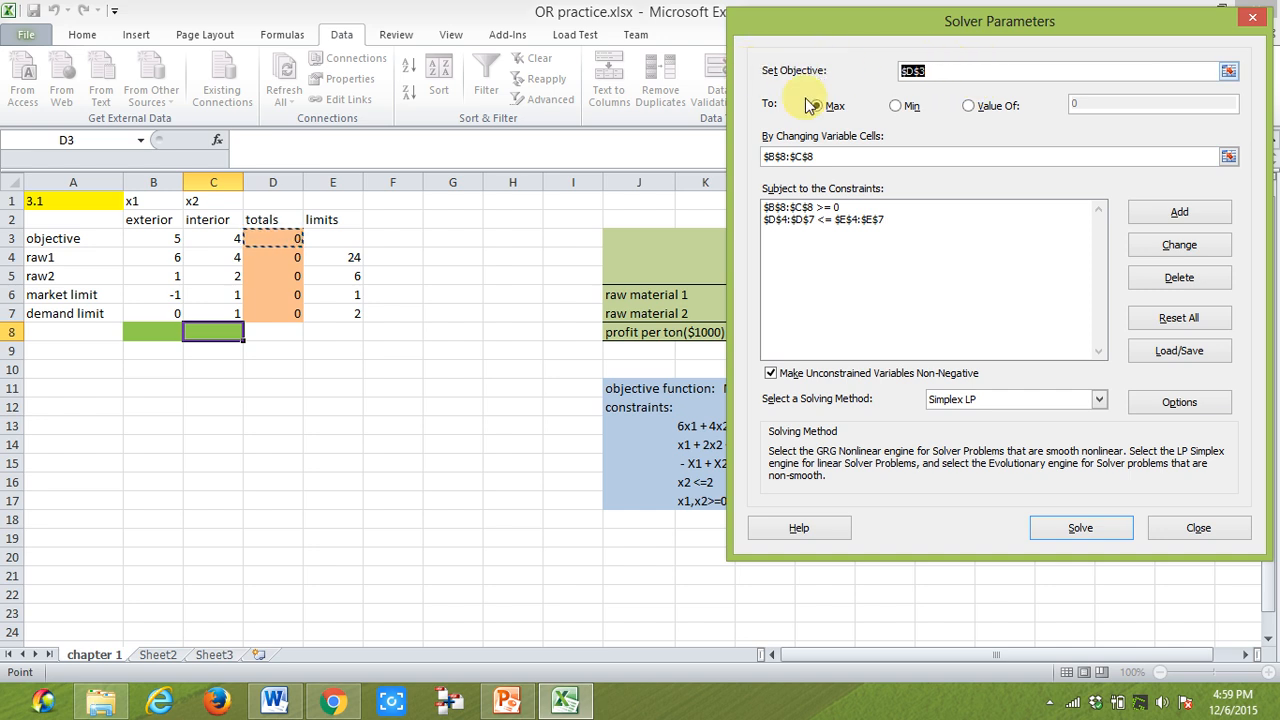
{"action": "left_click", "coordinate": [288, 232]}
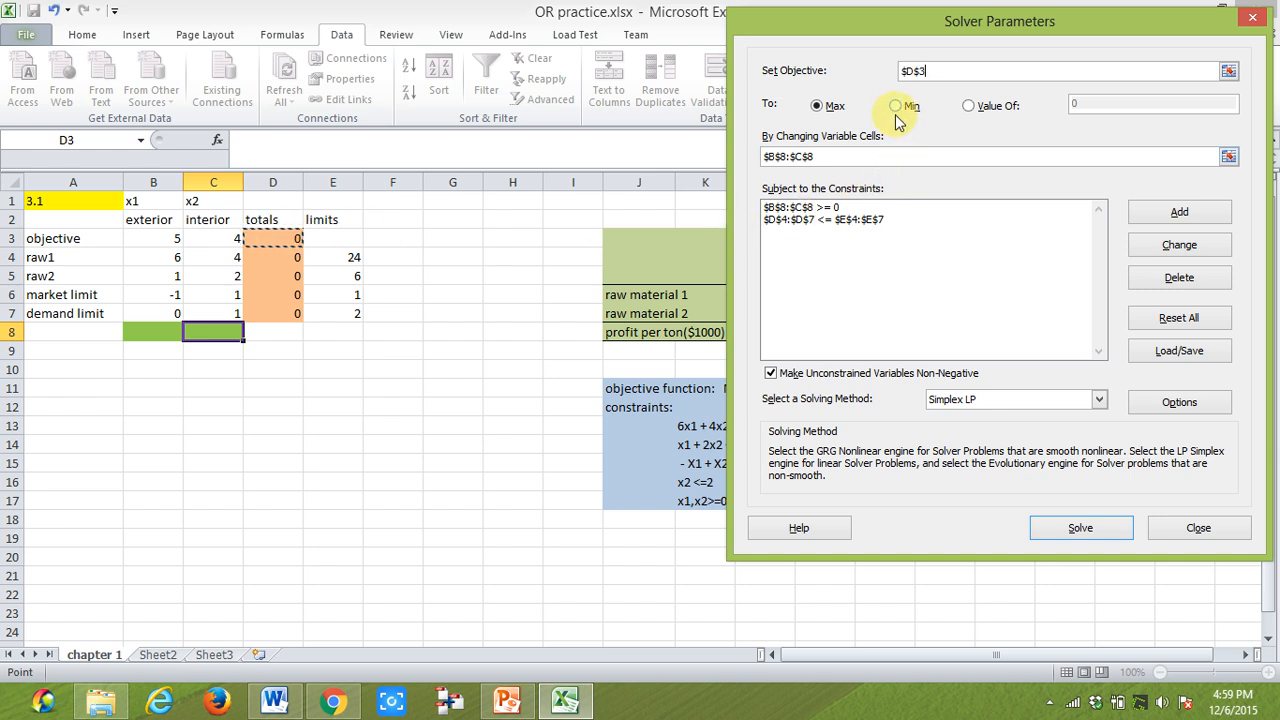
{"action": "left_click", "coordinate": [817, 107]}
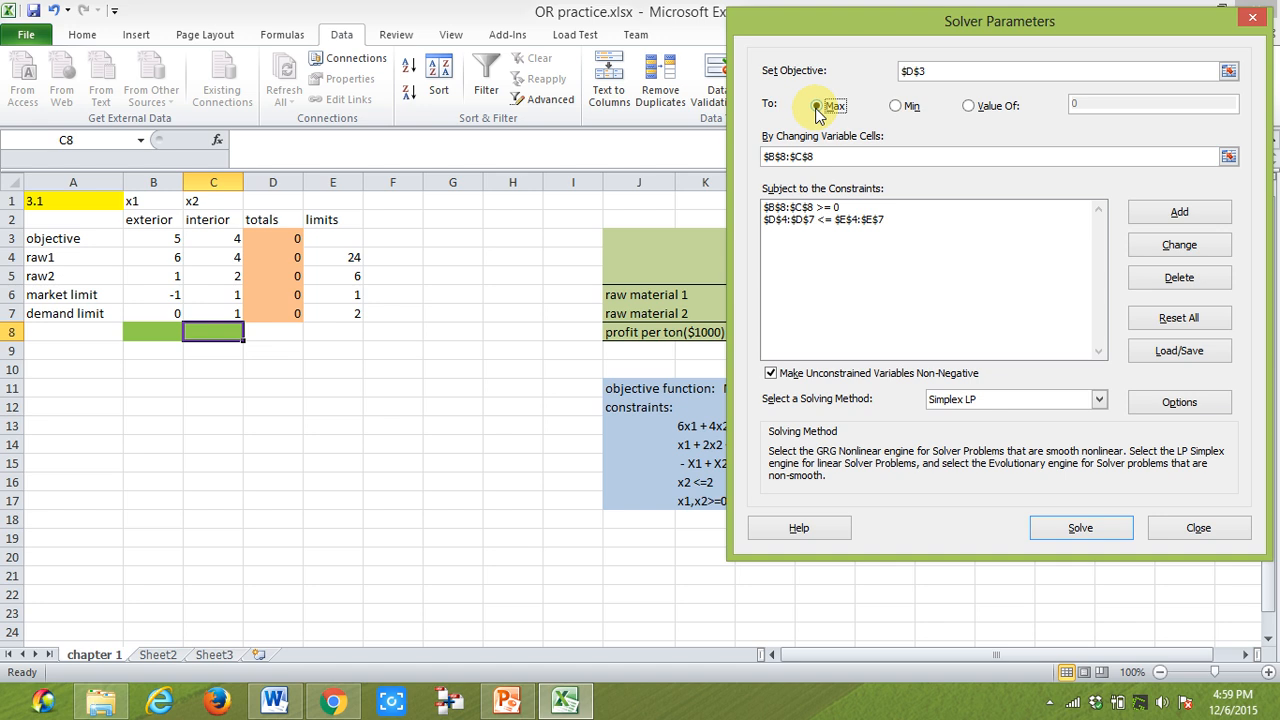
Set Solver's changing variable cells to $B$8:$C$8
{"action": "left_click", "coordinate": [823, 151]}
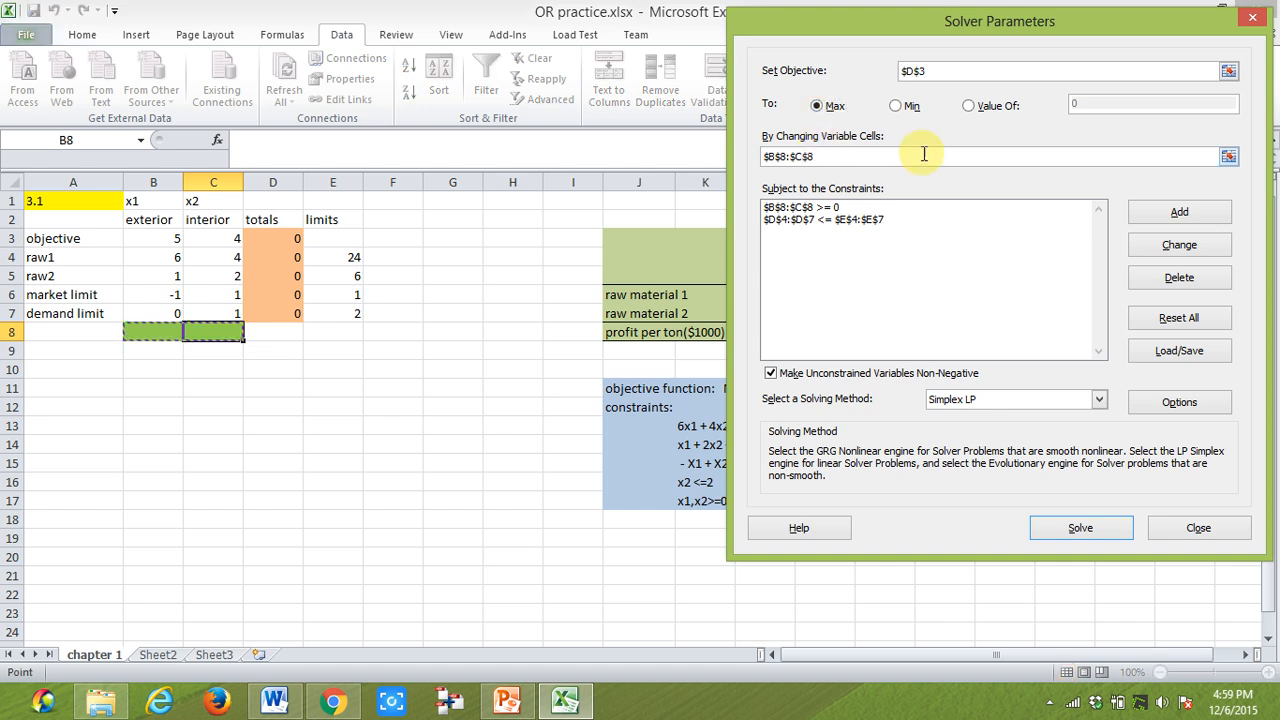
{"action": "left_click", "coordinate": [1228, 157]}
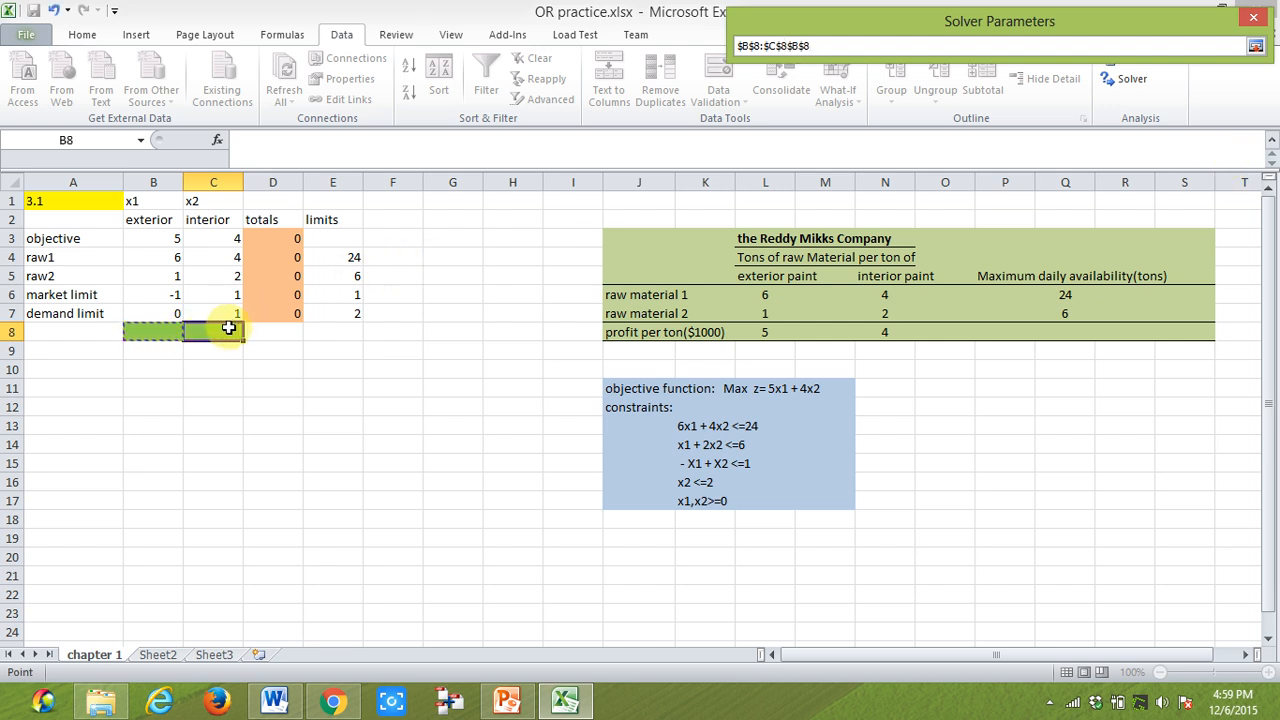
{"action": "left_click", "coordinate": [228, 328]}
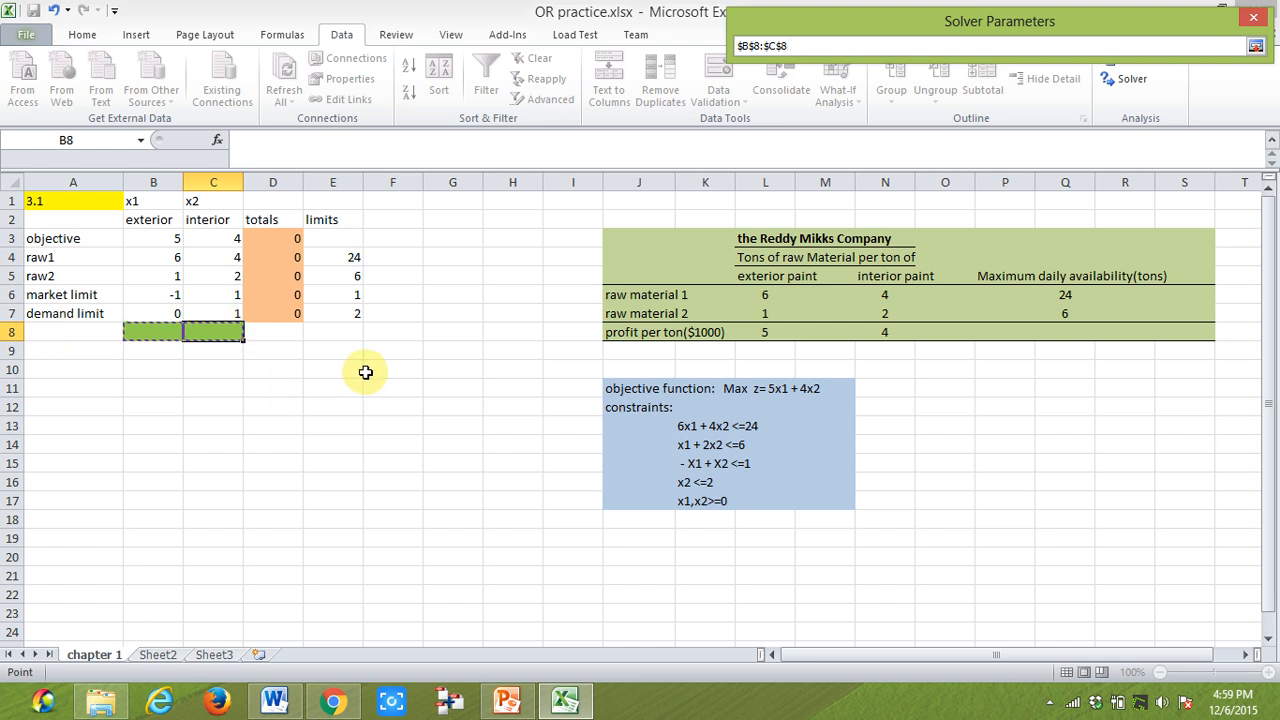
{"action": "key", "text": "Return"}
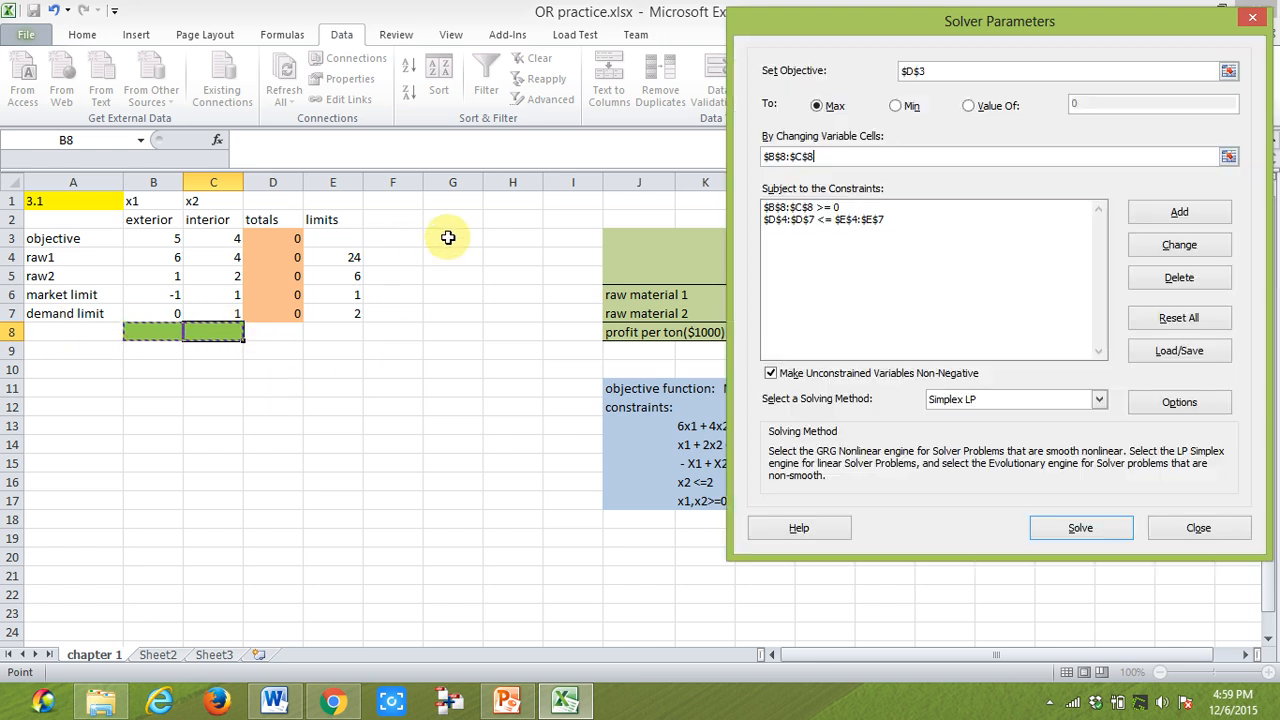
Delete the two existing Solver constraints, $D$4:$D$7 <= $E$4:$E$7 and $B$8:$C$8 >= 0
{"action": "left_click", "coordinate": [1044, 217]}
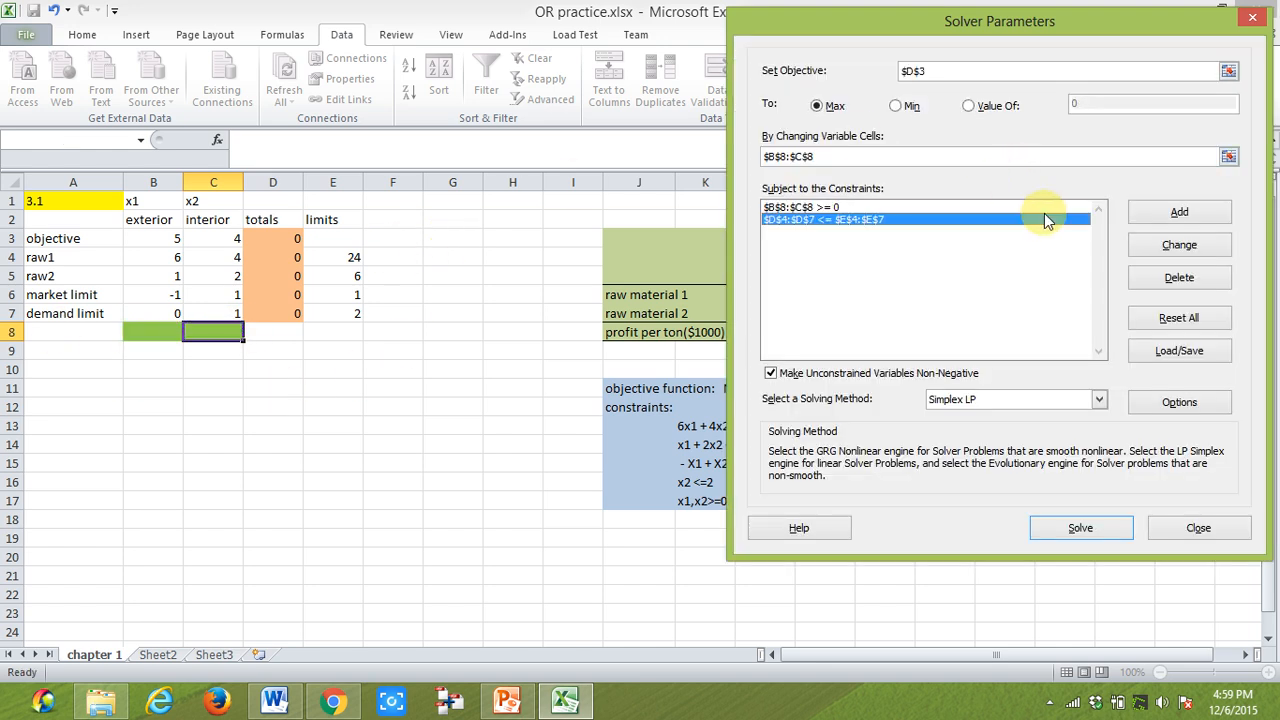
{"action": "left_click", "coordinate": [1167, 278]}
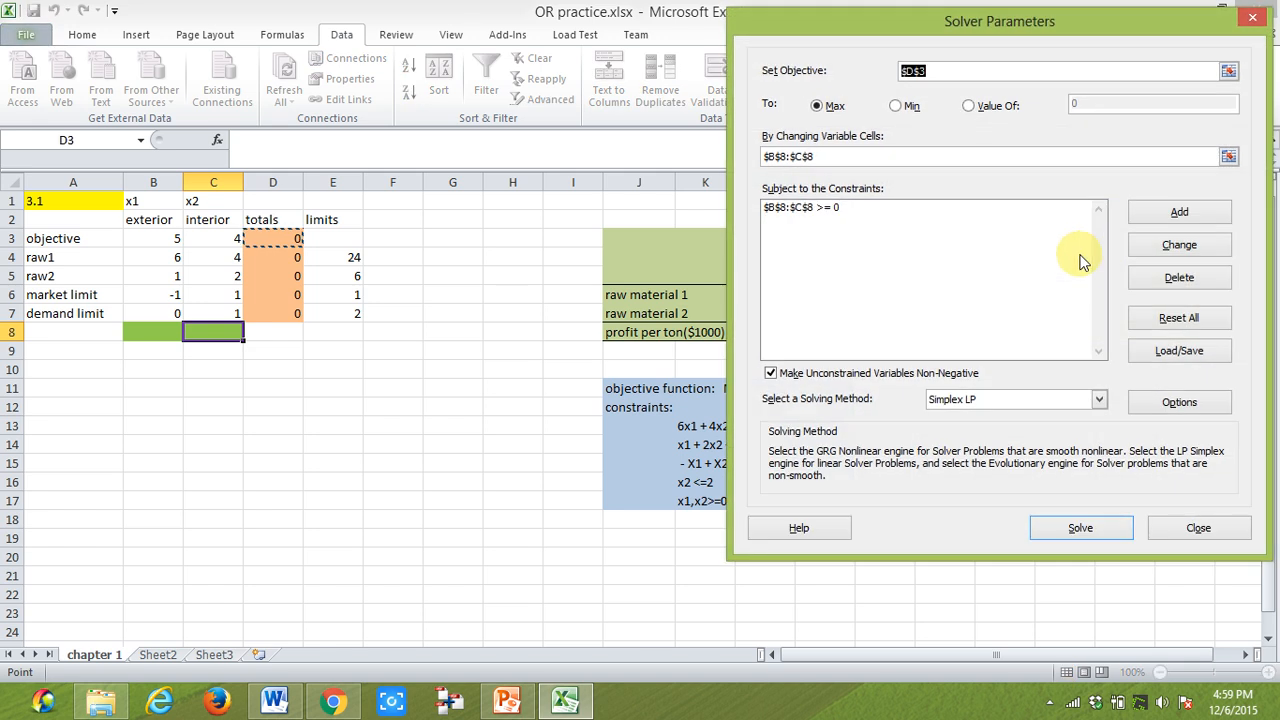
{"action": "left_click", "coordinate": [905, 207]}
{"action": "left_click", "coordinate": [1180, 280]}
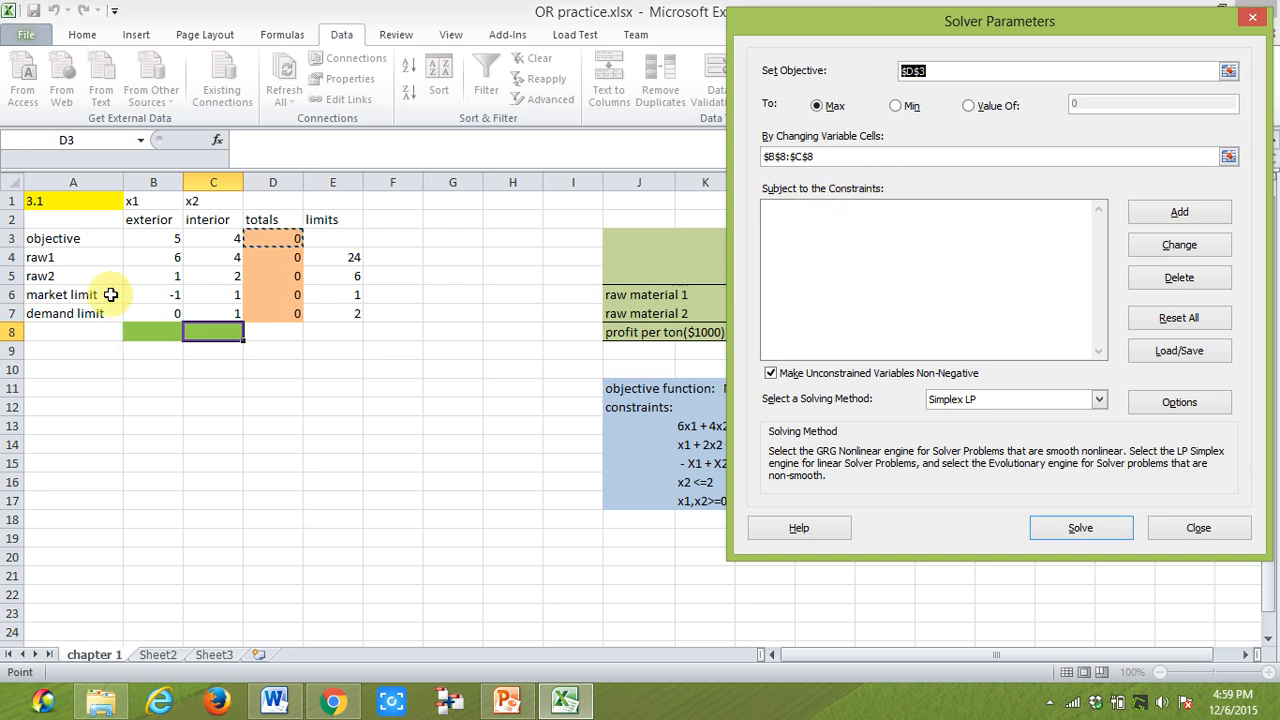
Add a Solver constraint requiring the totals $D$4:$D$7 to be <= the limits $E$4:$E$7
{"action": "left_click", "coordinate": [1188, 216]}
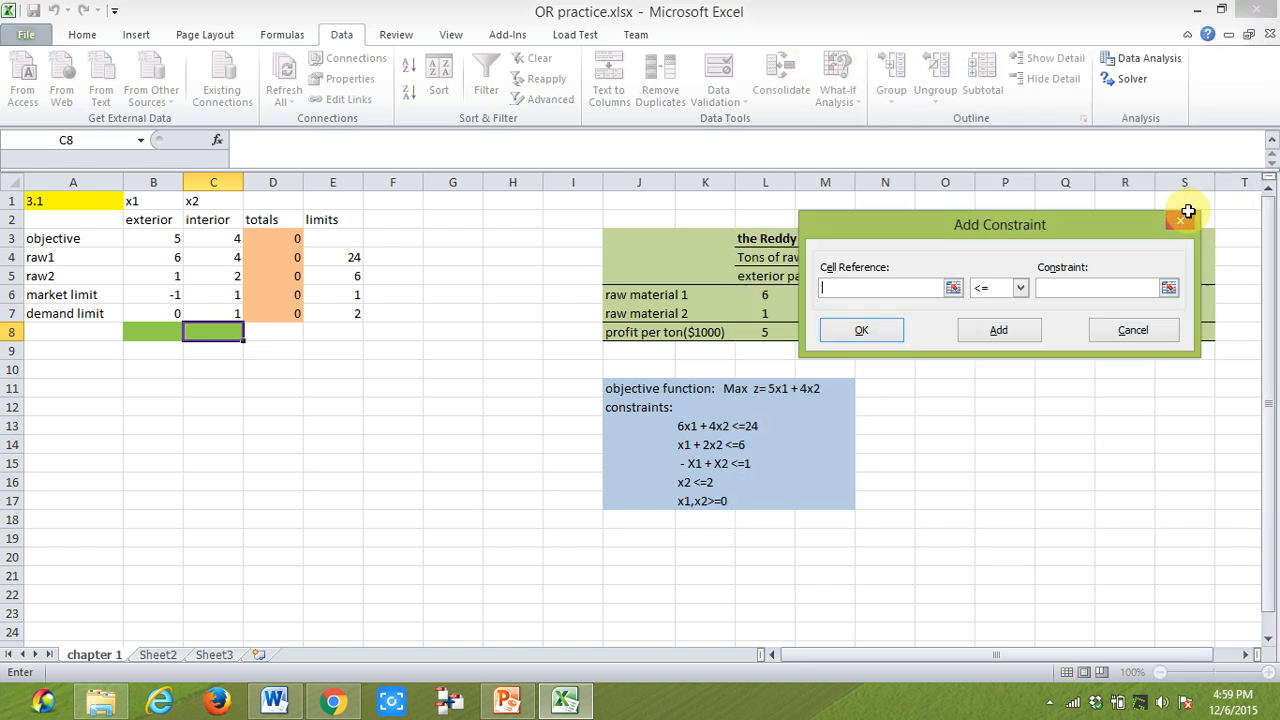
{"action": "left_click", "coordinate": [290, 257]}
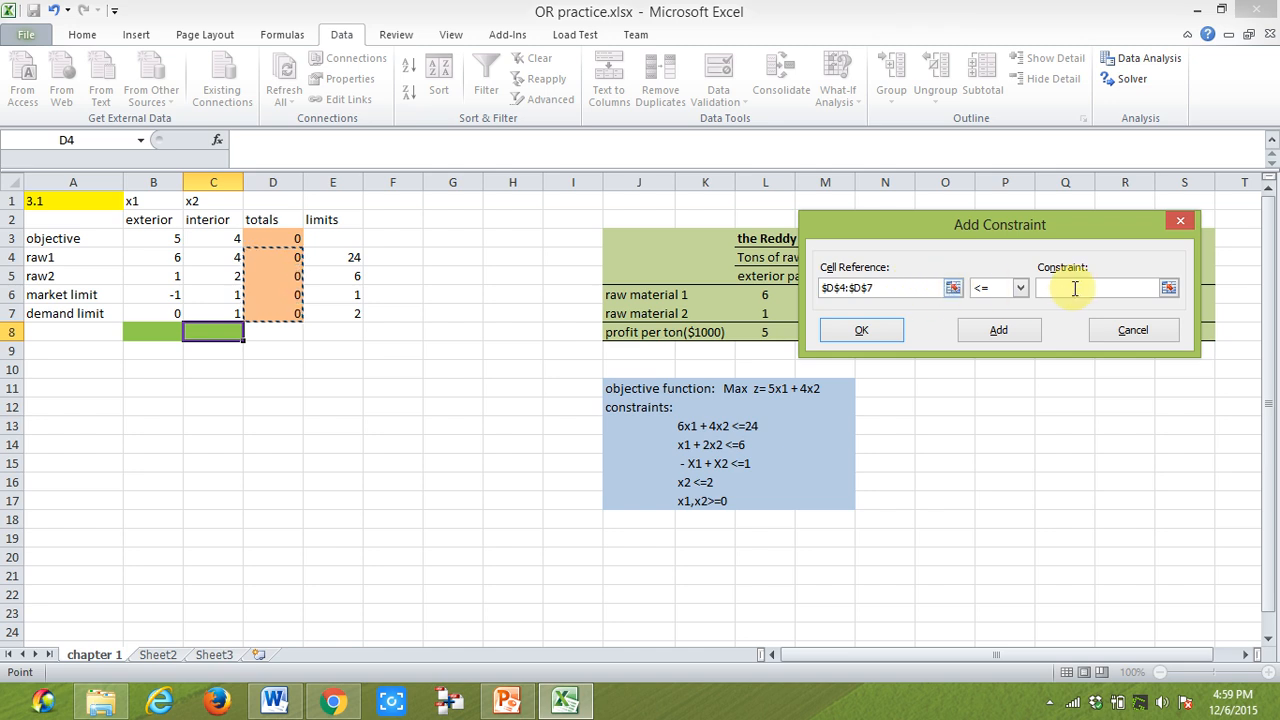
{"action": "left_click", "coordinate": [352, 257]}
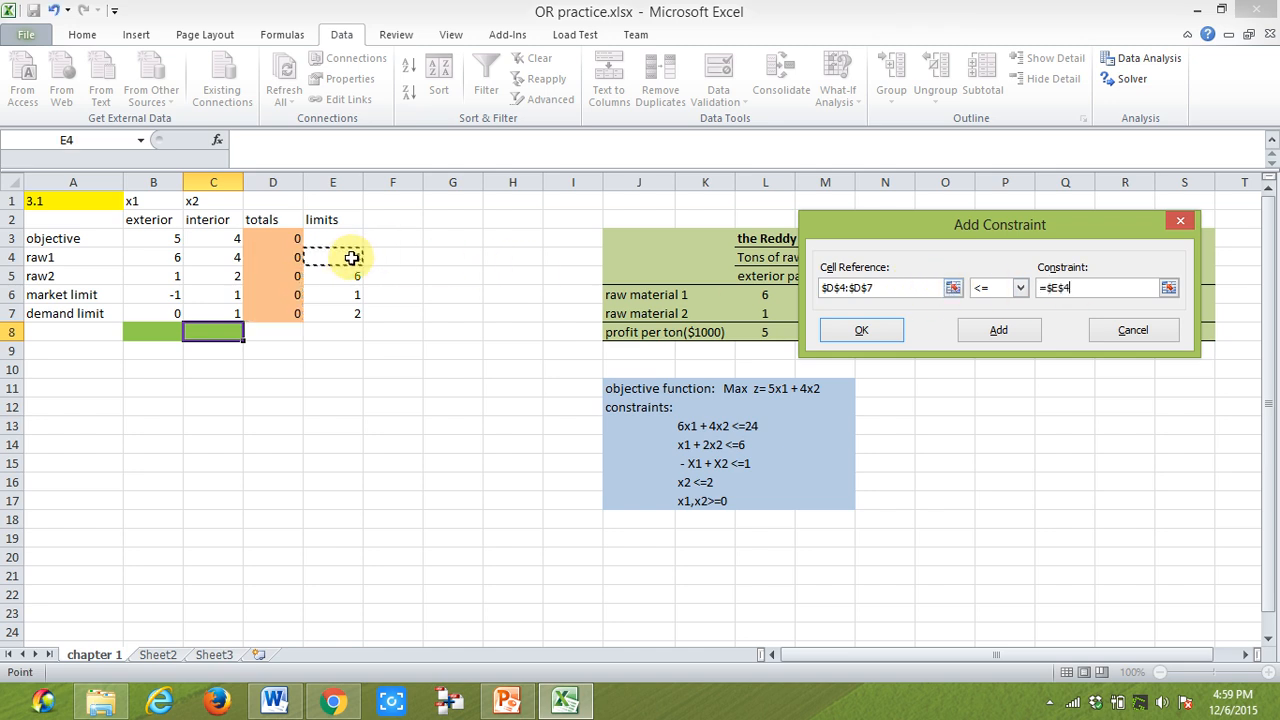
{"action": "key", "text": "shift+Down"}
{"action": "key", "text": "shift+Down"}
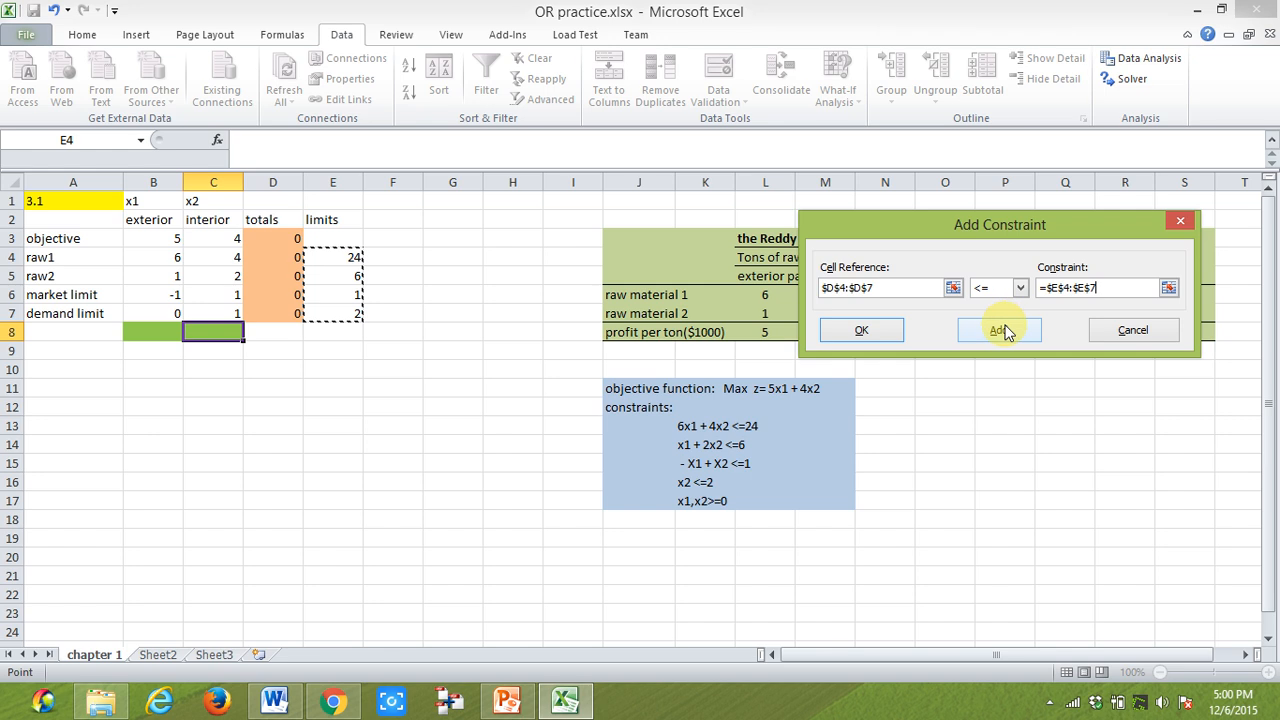
{"action": "left_click", "coordinate": [896, 325]}
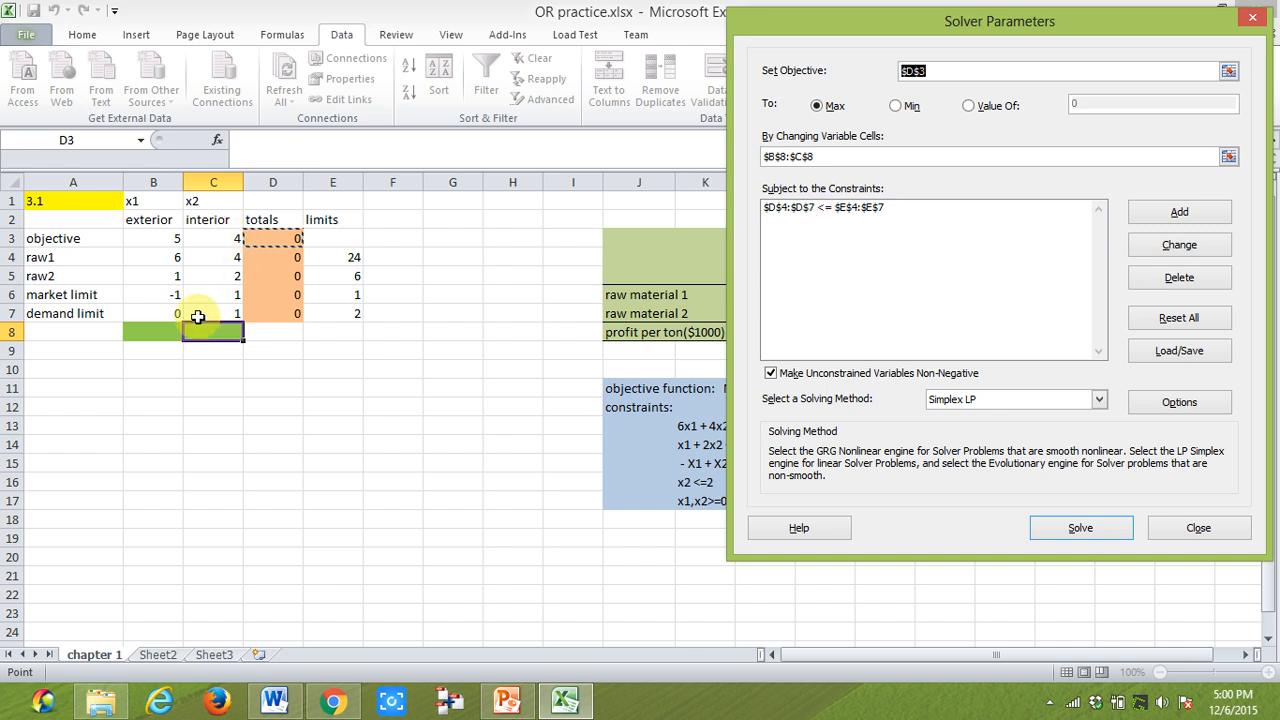
Add a non-negativity constraint requiring the variable cells $B$8:$C$8 to be >= 0
{"action": "left_click", "coordinate": [1180, 212]}
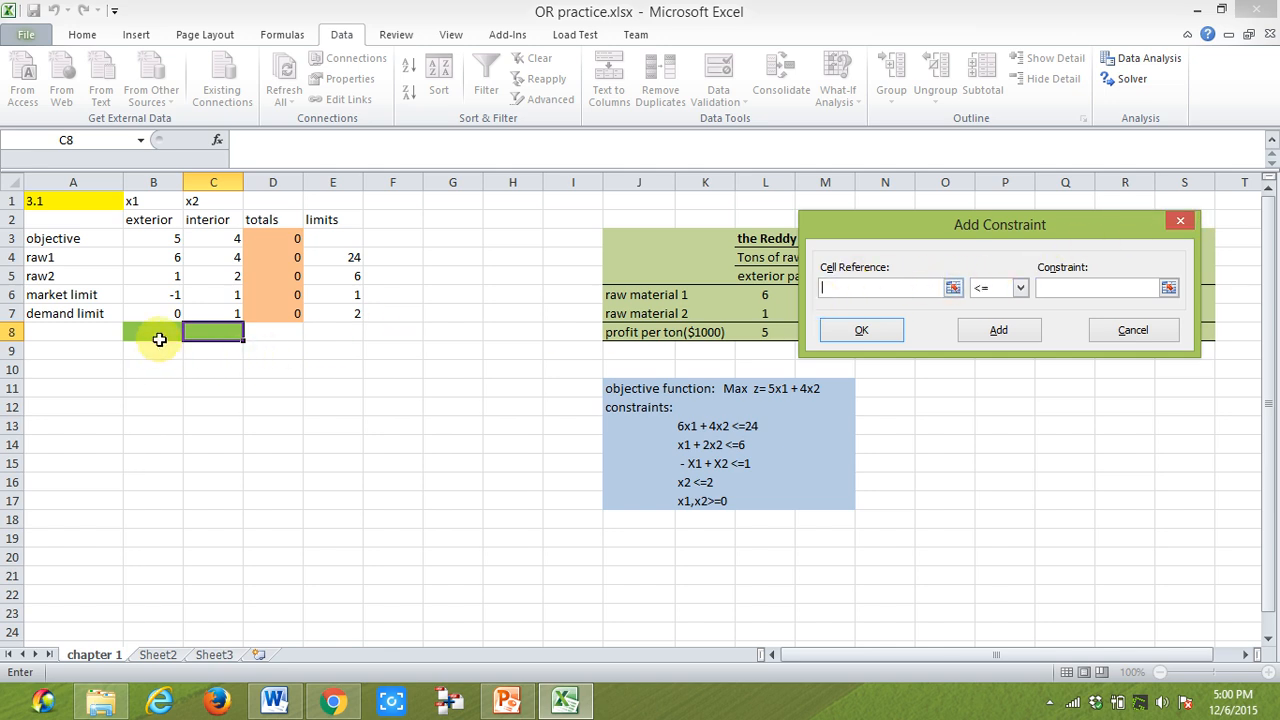
{"action": "key", "text": "shift+Right"}
{"action": "left_click", "coordinate": [1021, 288]}
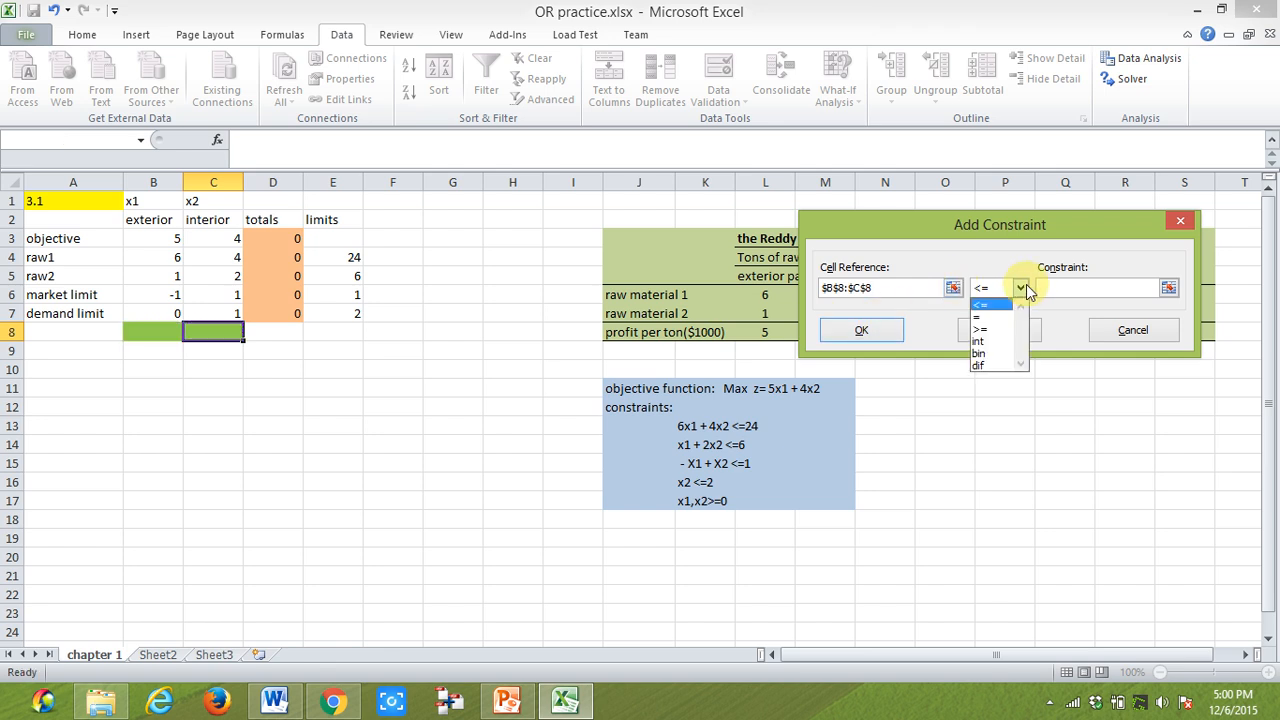
{"action": "left_click", "coordinate": [1000, 331]}
{"action": "left_click", "coordinate": [1108, 287]}
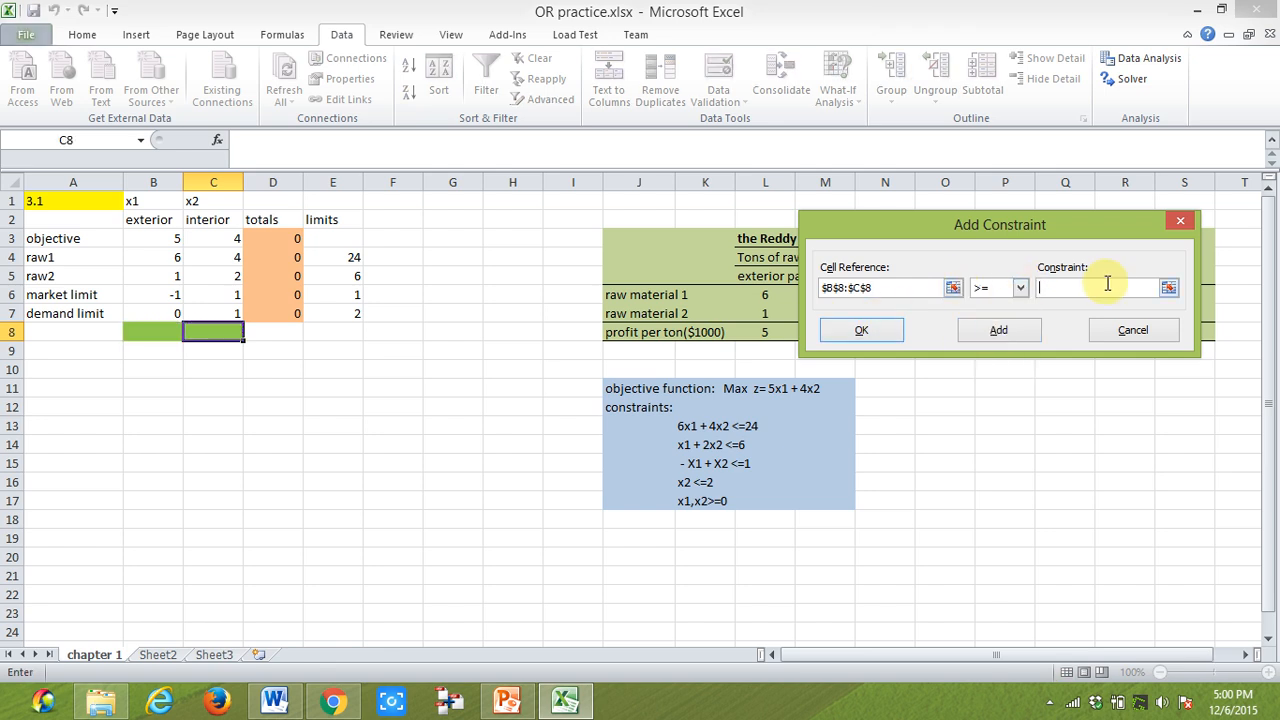
{"action": "left_click", "coordinate": [861, 331]}
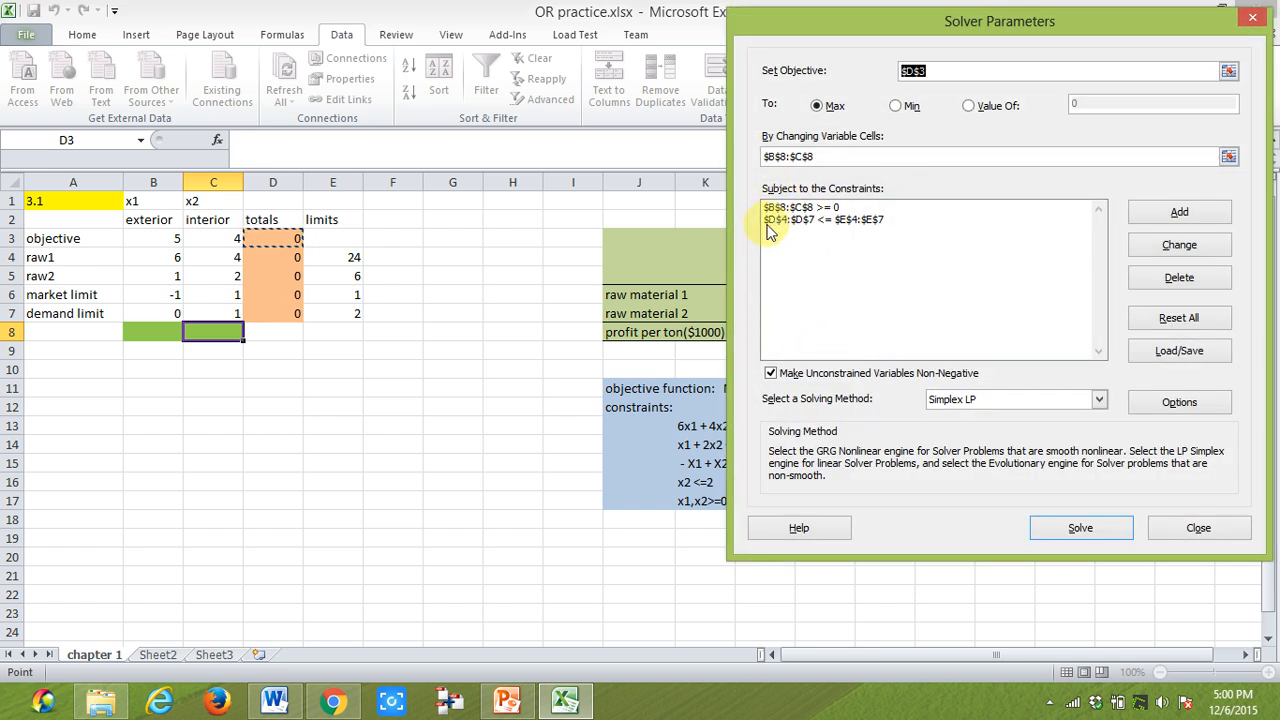
Solve the model with the Simplex LP method and keep the Solver solution
{"action": "left_click", "coordinate": [801, 160]}
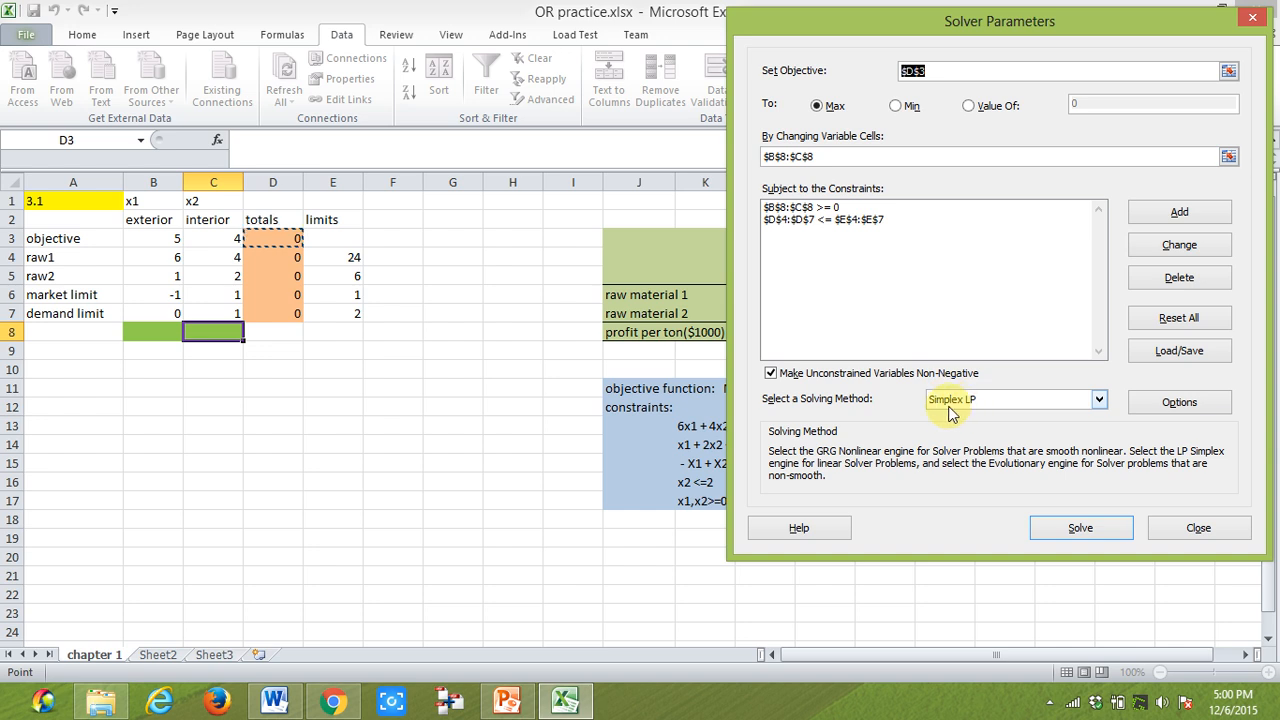
{"action": "left_click", "coordinate": [984, 405]}
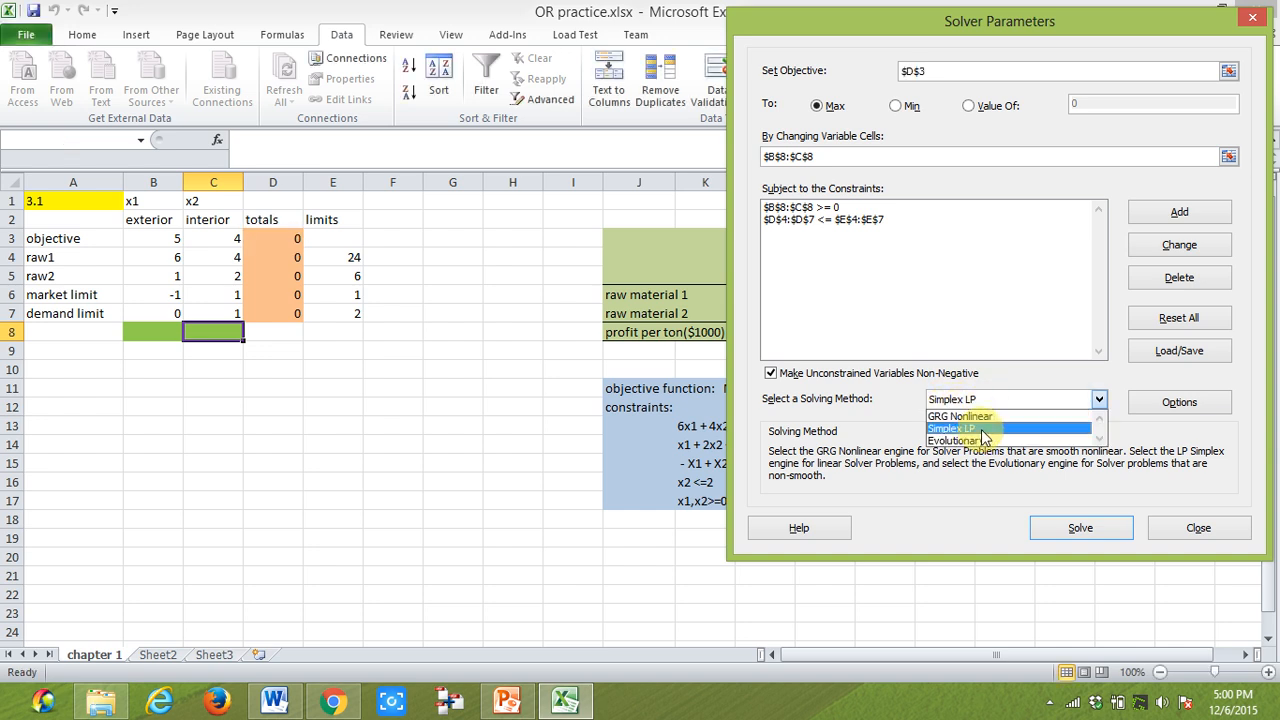
{"action": "left_click", "coordinate": [982, 430]}
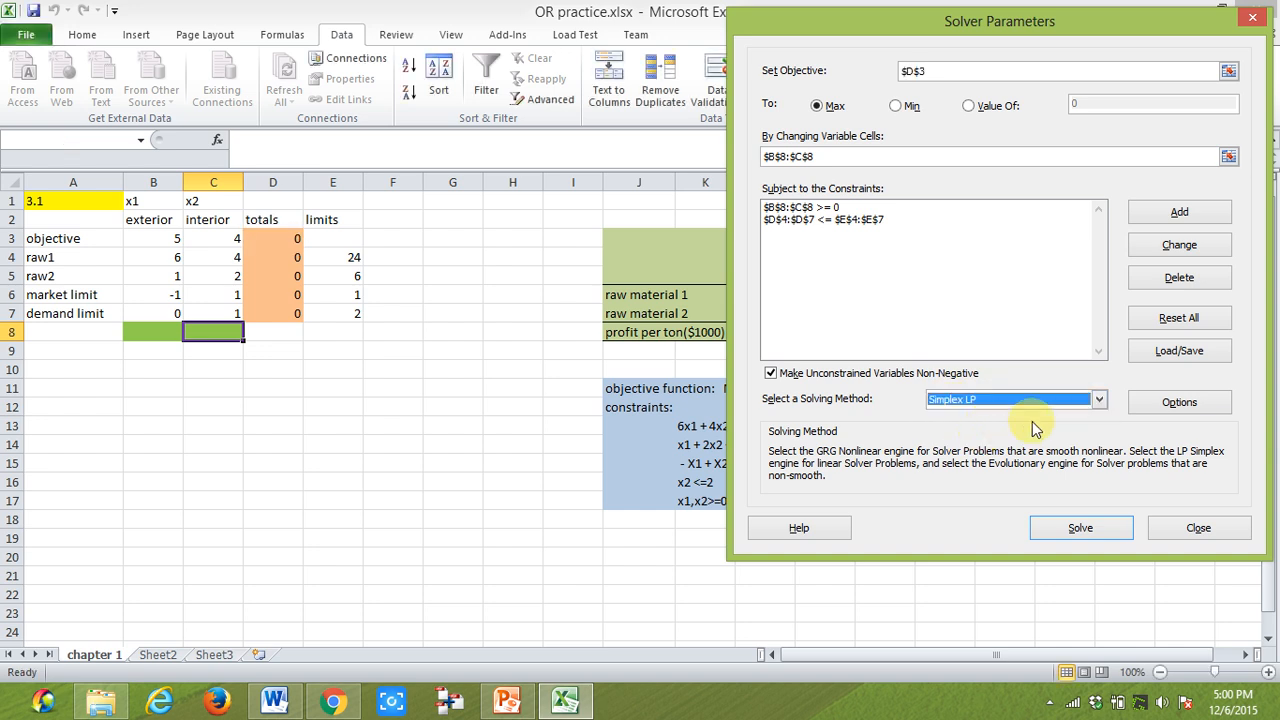
{"action": "left_click", "coordinate": [1080, 530]}
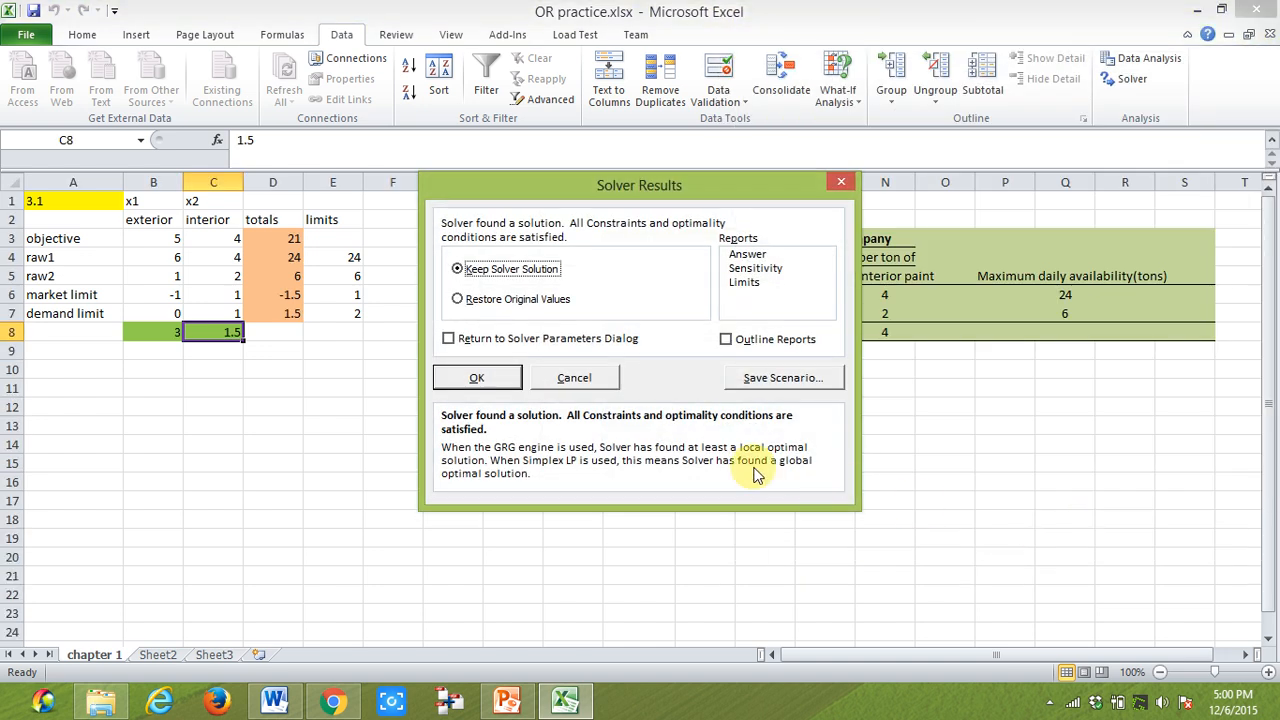
{"action": "left_click", "coordinate": [494, 376]}
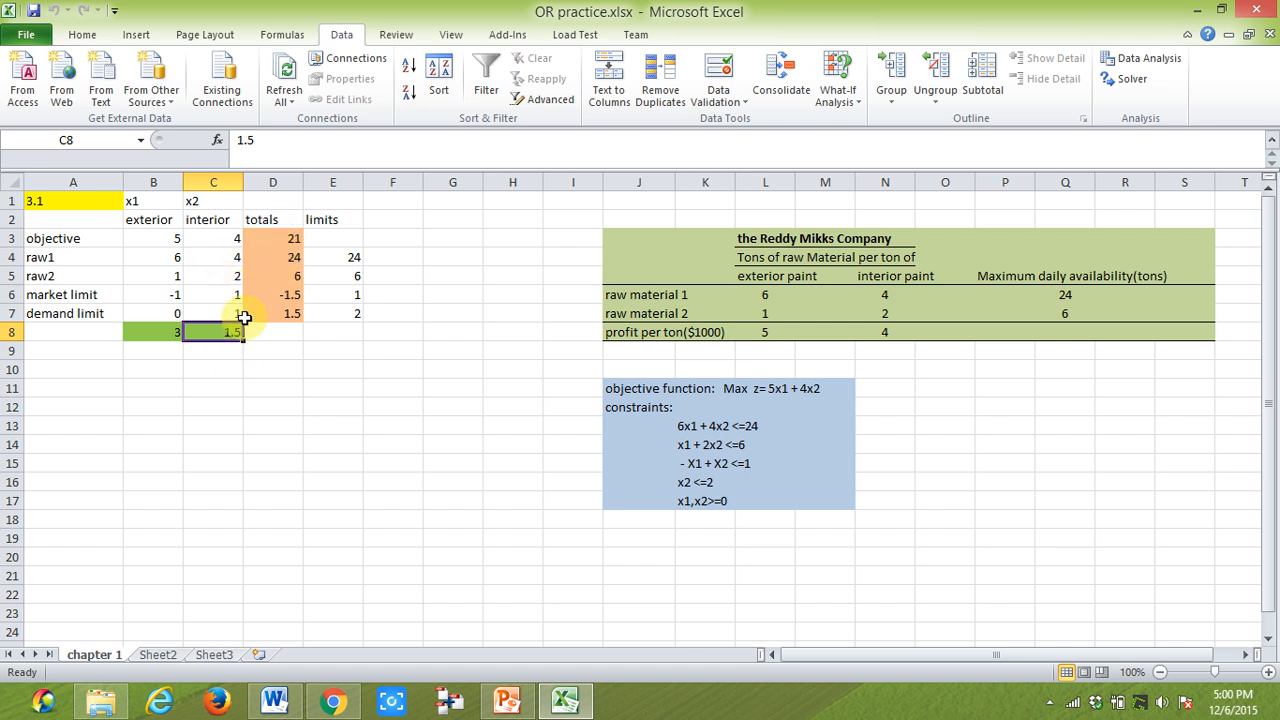
Examine the objective total in D3 and compare the raw material totals in D4 and D5 with their limits in E4 and E5
{"action": "left_click", "coordinate": [290, 238]}
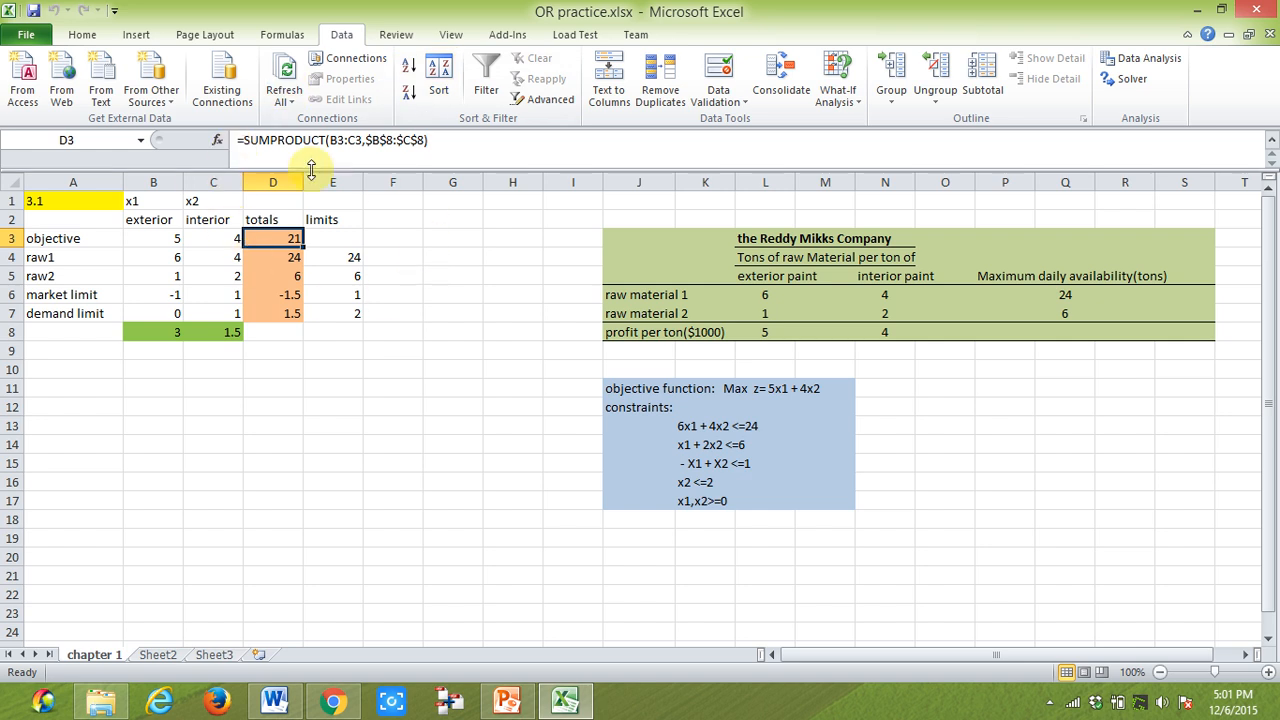
{"action": "left_click", "coordinate": [290, 258]}
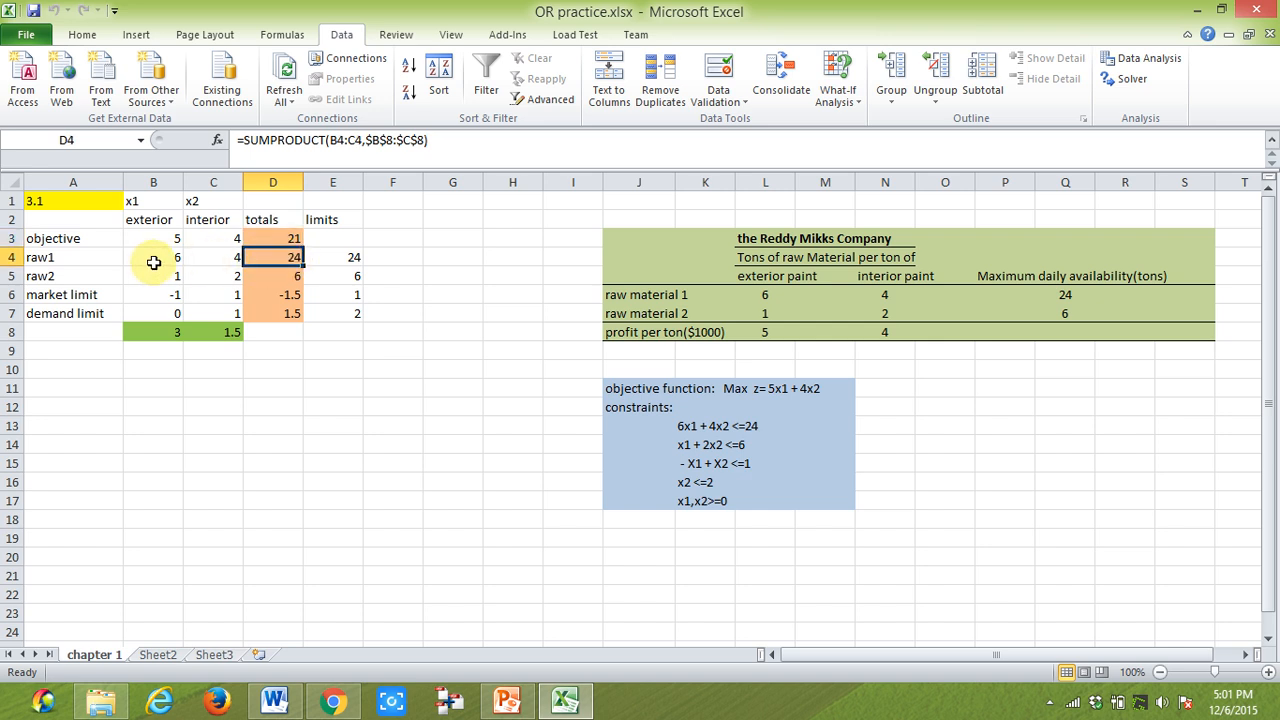
{"action": "left_click", "coordinate": [331, 257]}
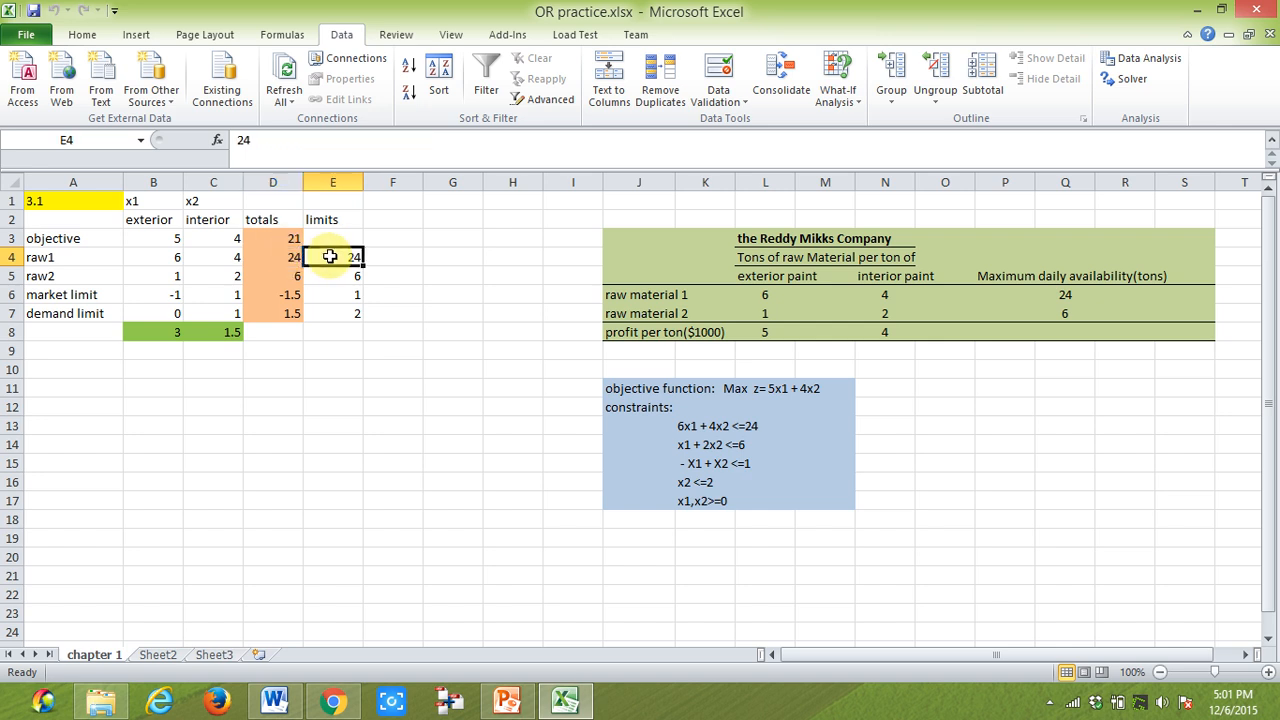
{"action": "left_click", "coordinate": [281, 279]}
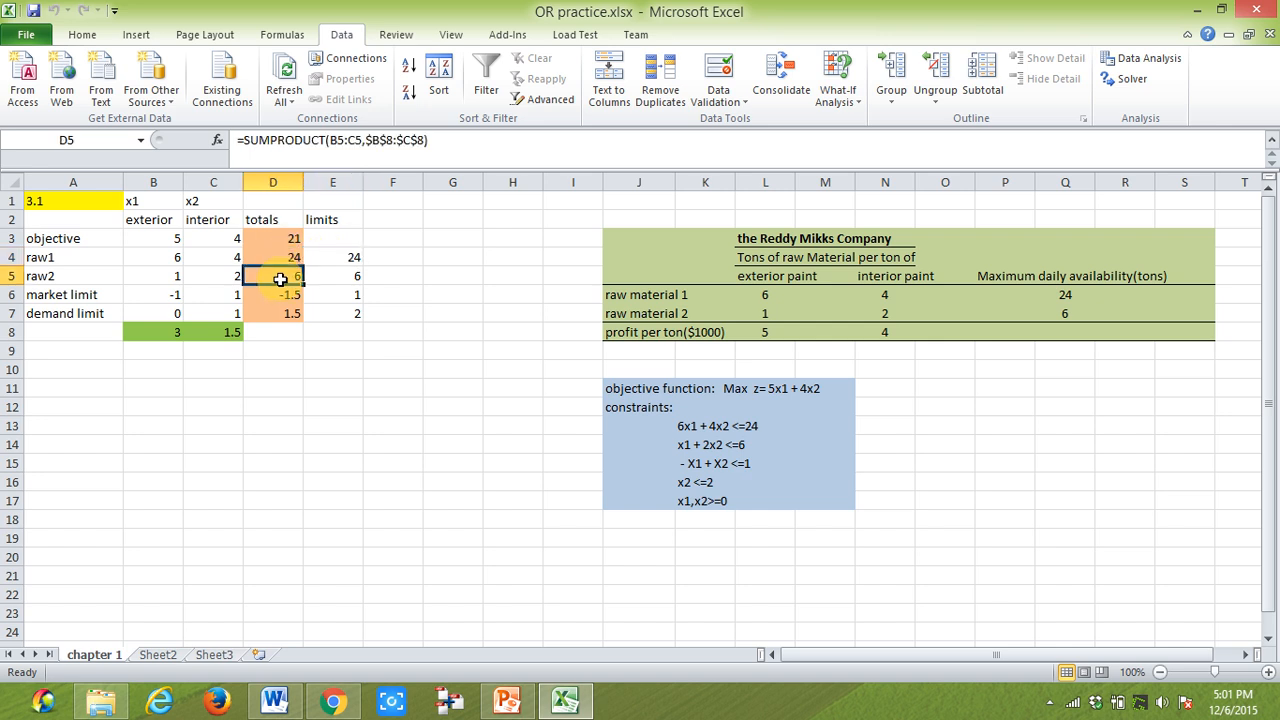
{"action": "left_click", "coordinate": [343, 279]}
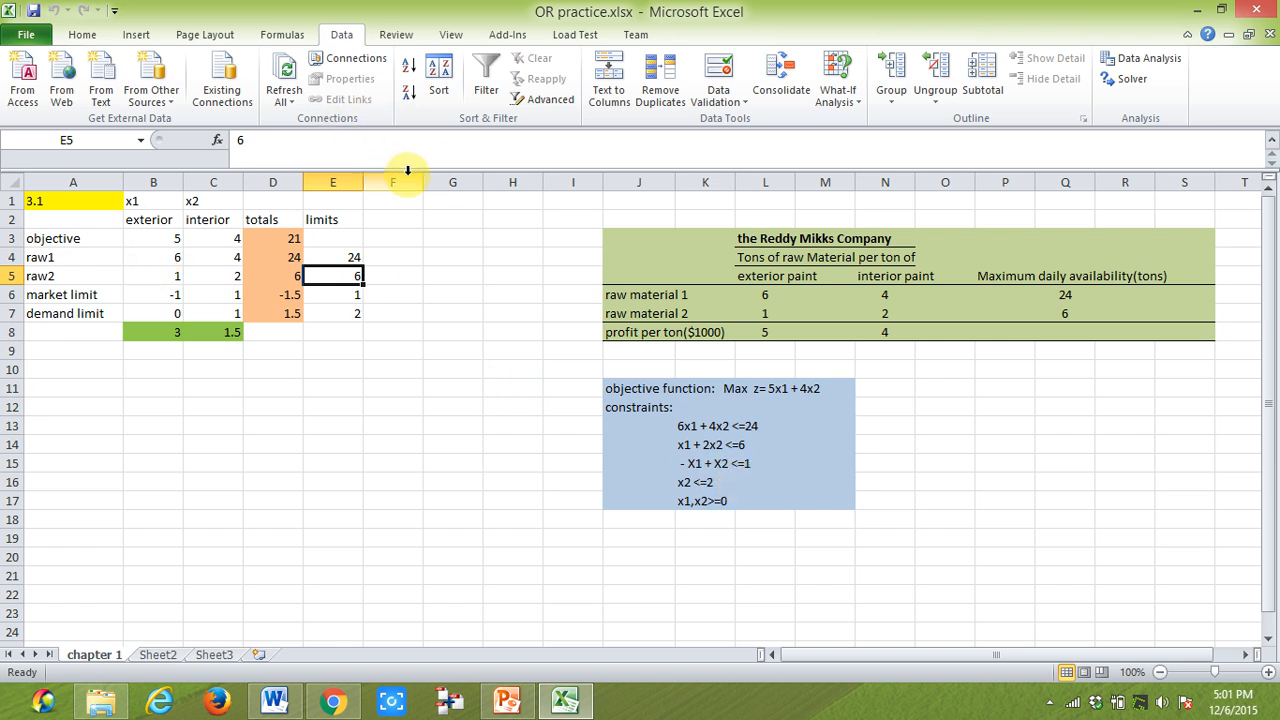
{"action": "left_click", "coordinate": [1049, 702]}
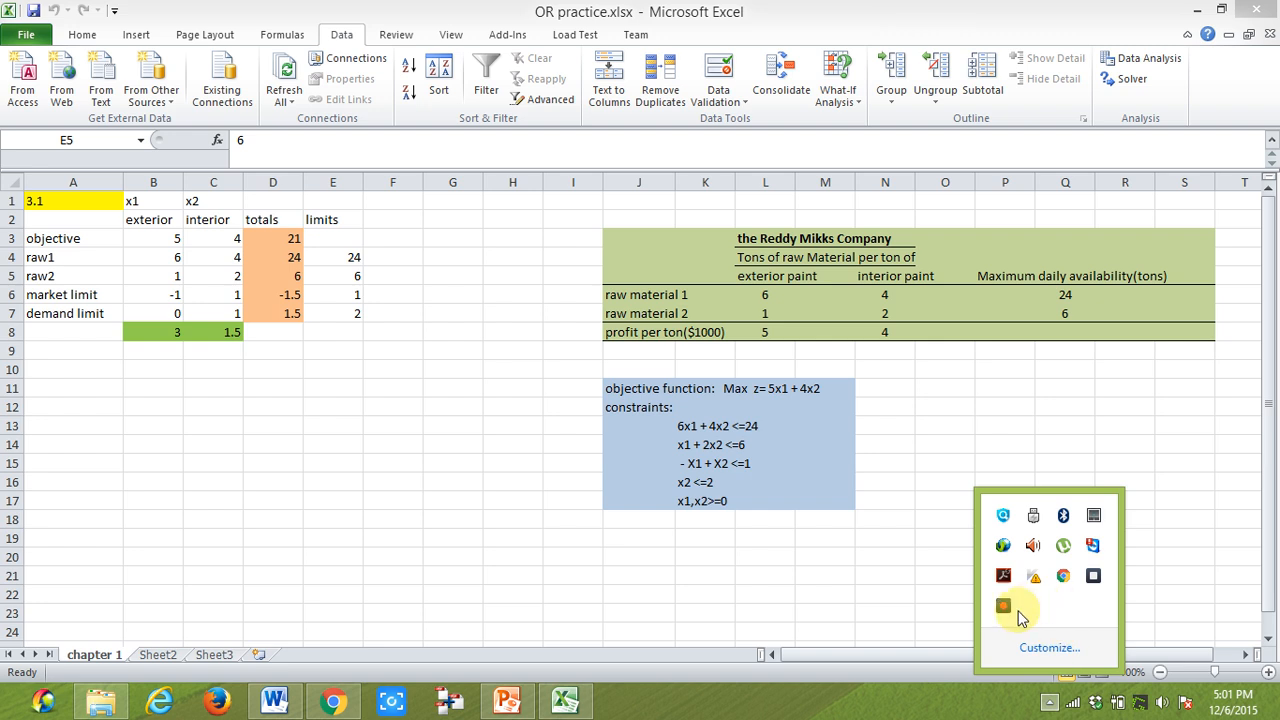